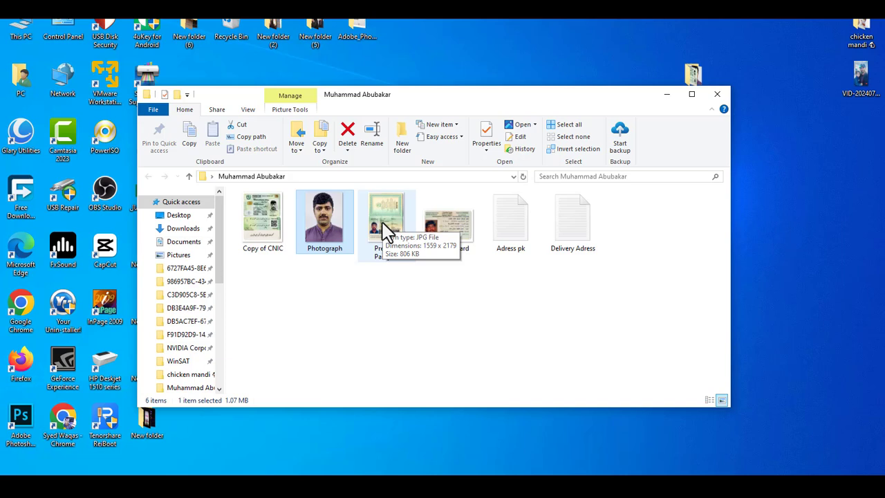
# Review the Previous Passport and Resident Card files among the prepared application documents and close the folder.
pyautogui.click(386, 230)
pyautogui.click(445, 223)
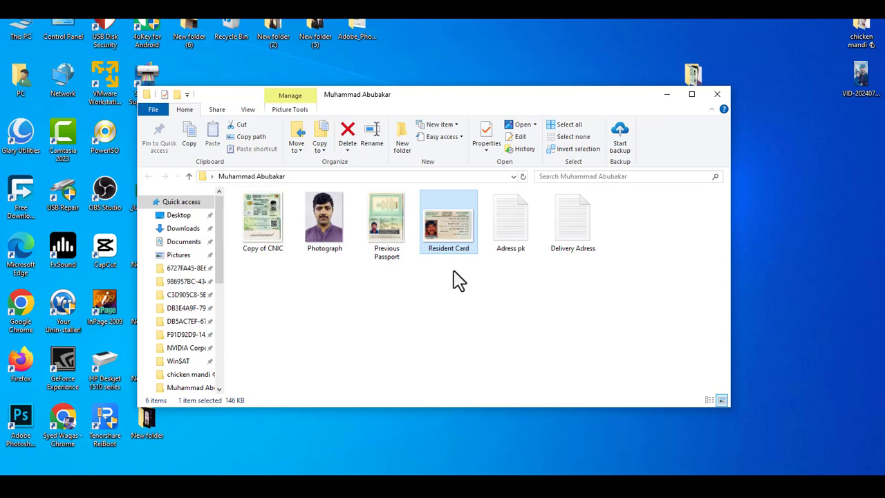
pyautogui.click(717, 94)
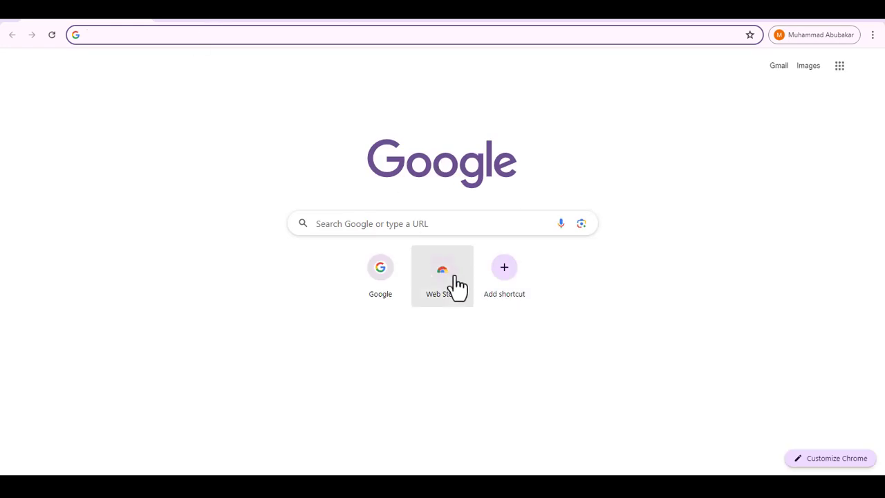
# Search Google for "passport renewal online pakistan".
pyautogui.click(381, 275)
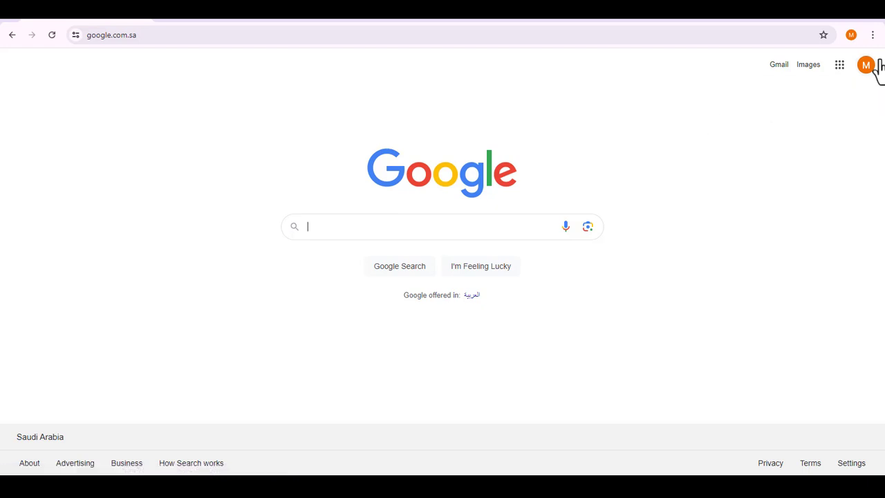
pyautogui.click(334, 232)
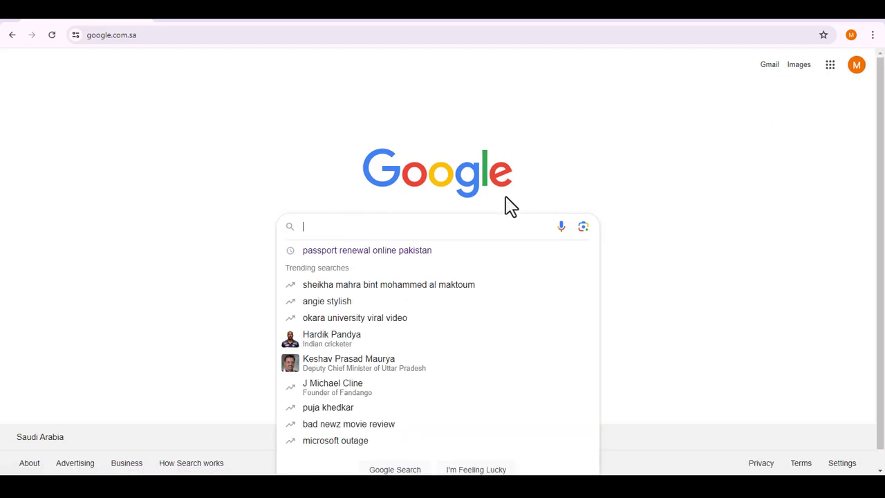
pyautogui.press('Down')
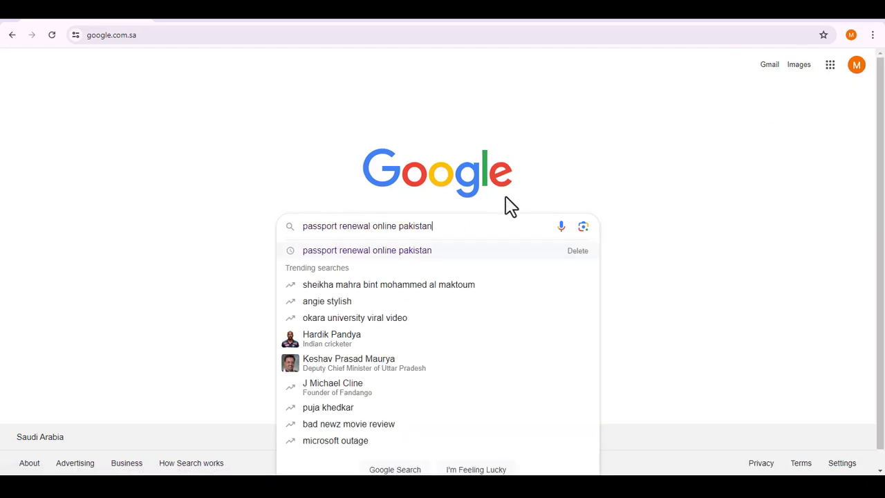
pyautogui.press('Return')
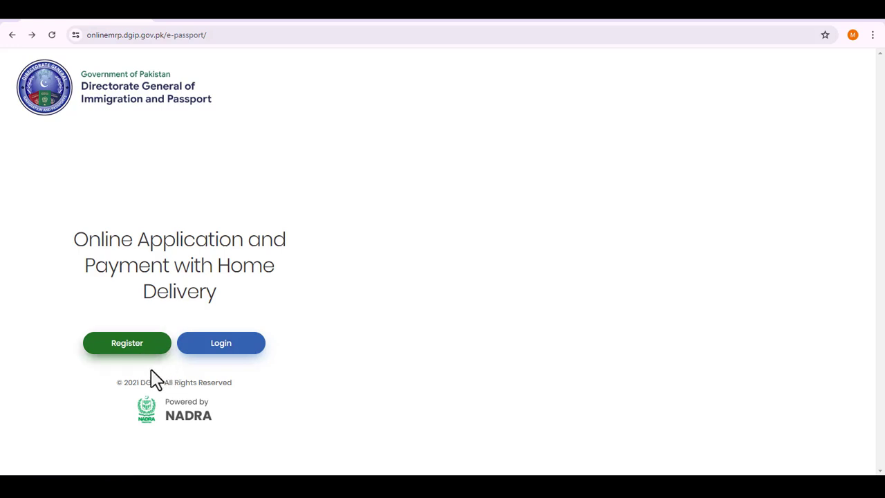
# Open the e-passport account registration form and set the country to Saudi Arabia.
pyautogui.click(144, 344)
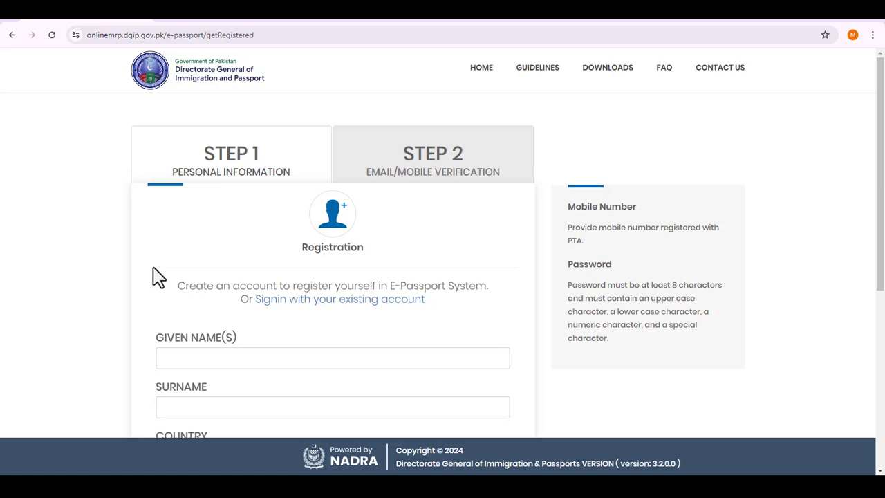
pyautogui.moveTo(883, 160); pyautogui.dragTo(883, 178)
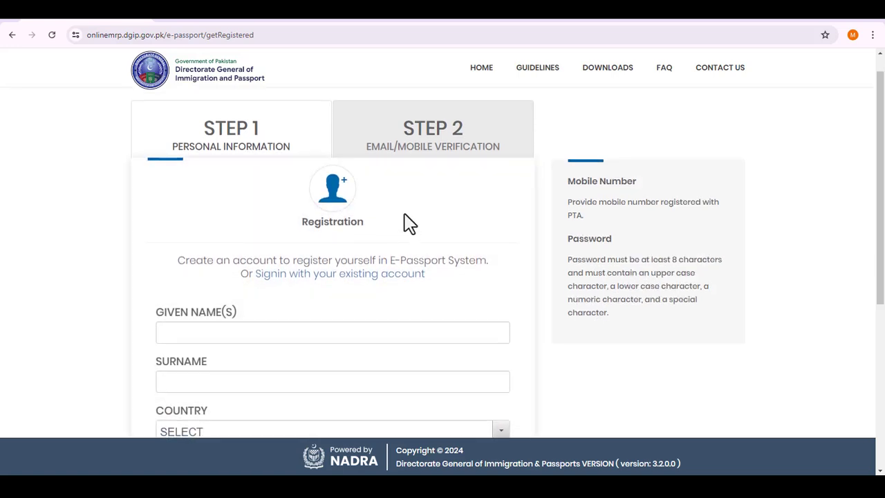
pyautogui.scroll(-3, 882, 301)
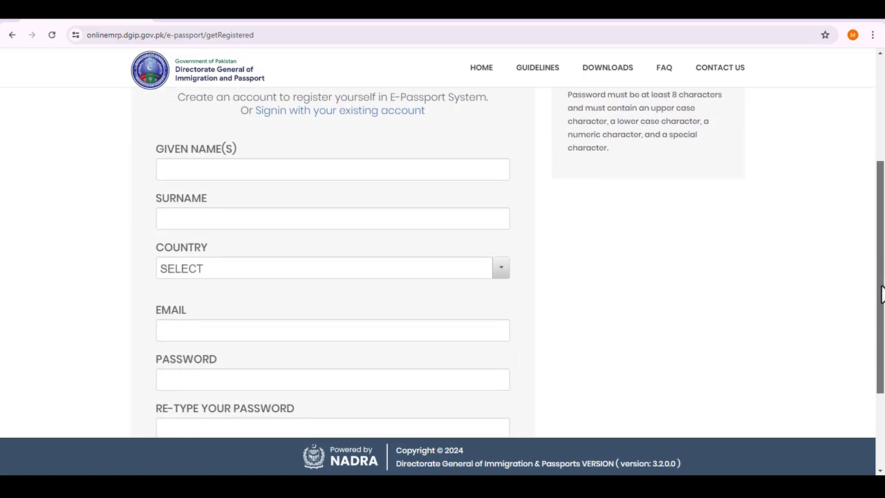
pyautogui.moveTo(882, 301); pyautogui.dragTo(883, 315)
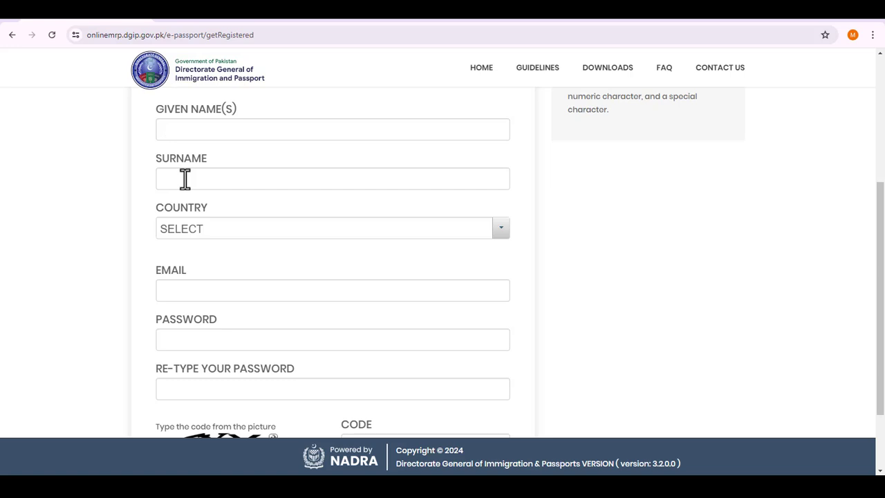
pyautogui.click(234, 235)
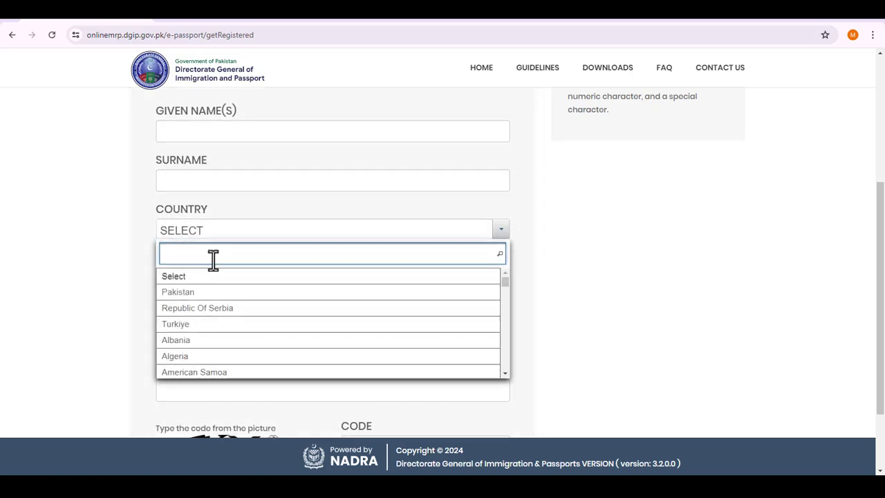
pyautogui.write('sau')
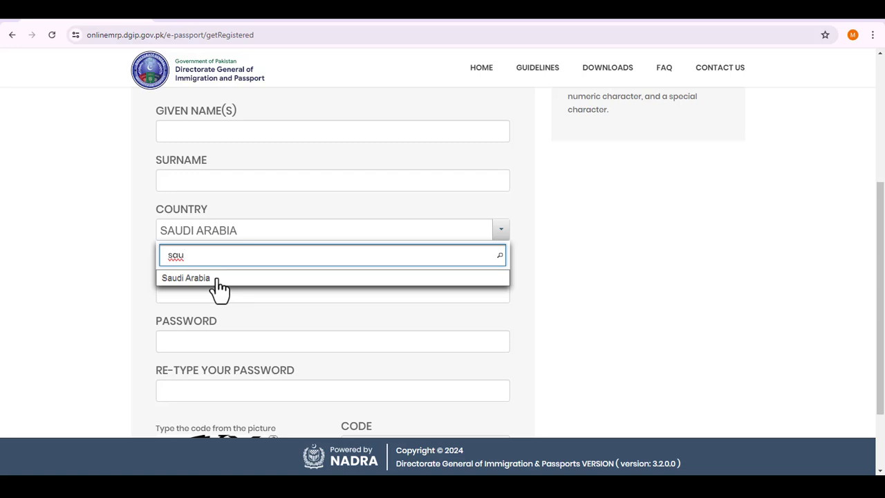
pyautogui.click(216, 280)
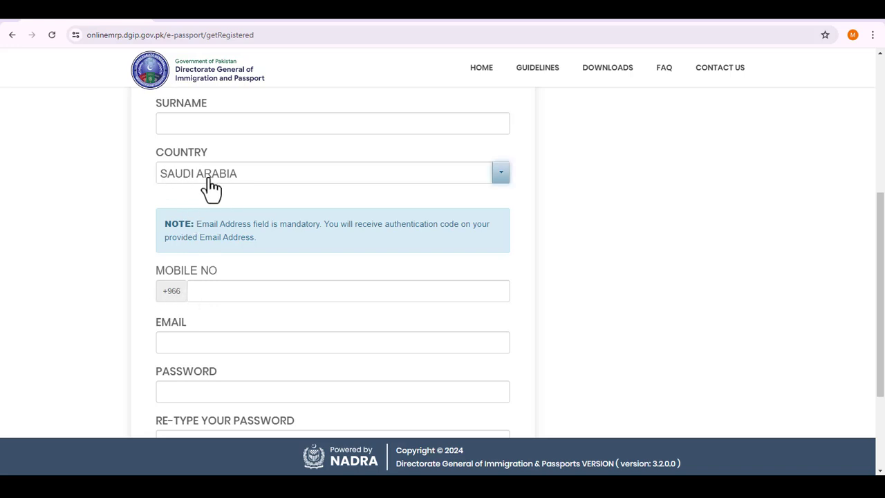
# Fill in the applicant's names, mobile number, email, account password with its confirmation, and the picture code, and submit the registration.
pyautogui.click(228, 289)
pyautogui.scroll(-1, 228, 285)
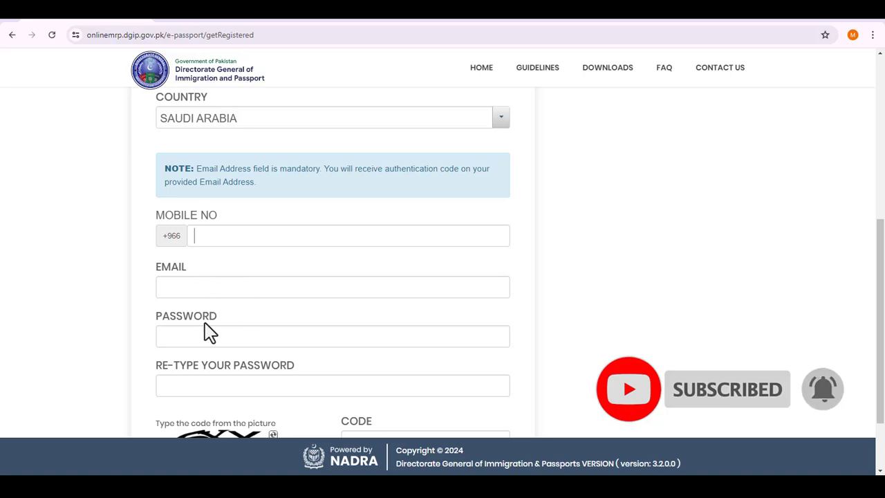
pyautogui.click(164, 336)
pyautogui.scroll(-2, 180, 333)
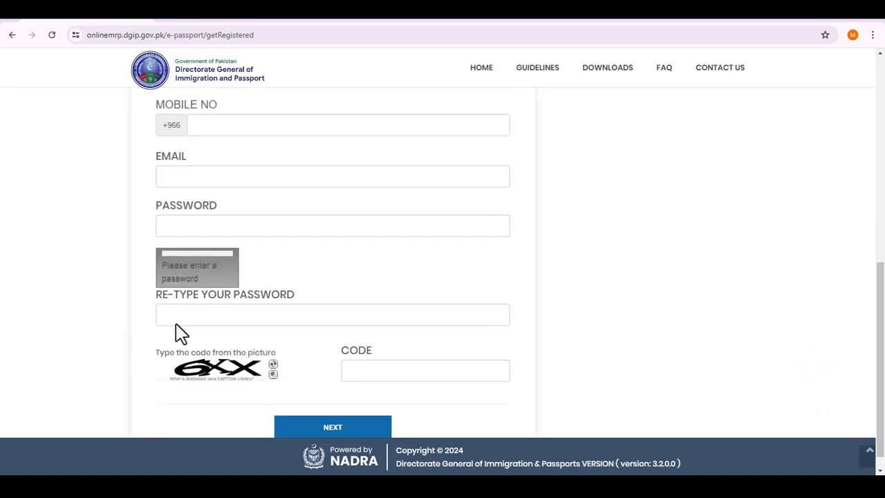
pyautogui.click(184, 315)
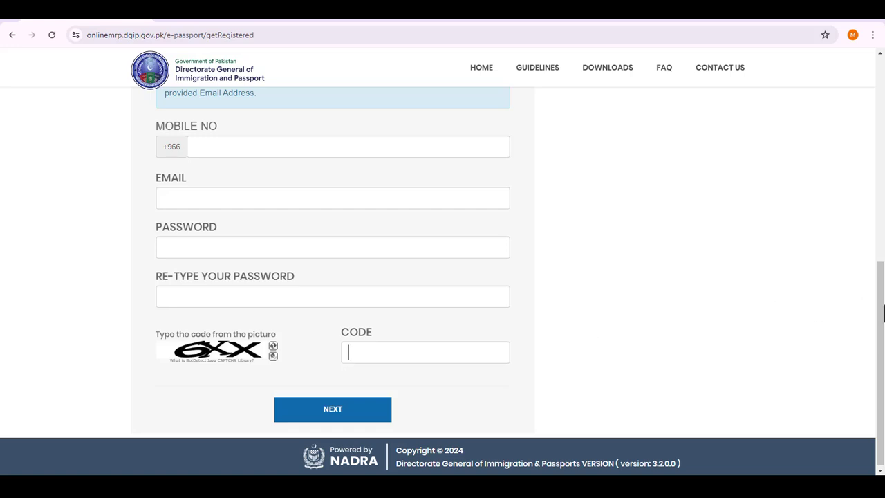
pyautogui.moveTo(883, 312); pyautogui.dragTo(877, 211)
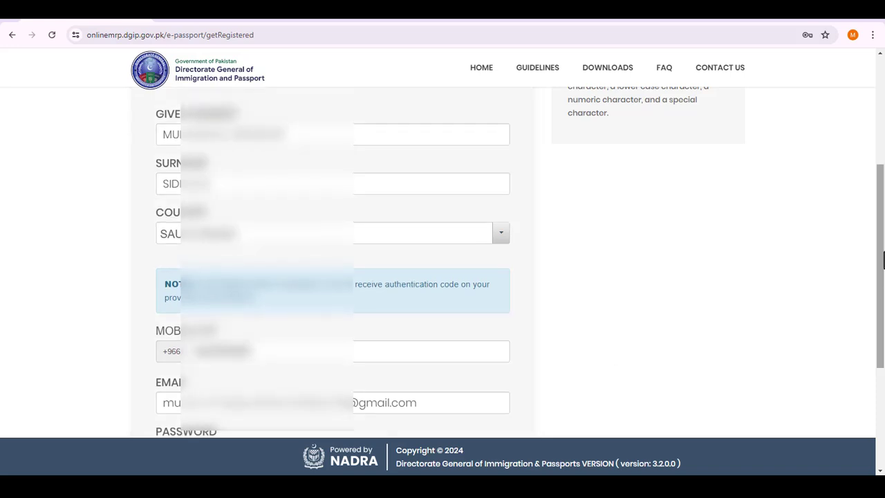
pyautogui.scroll(-3, 883, 260)
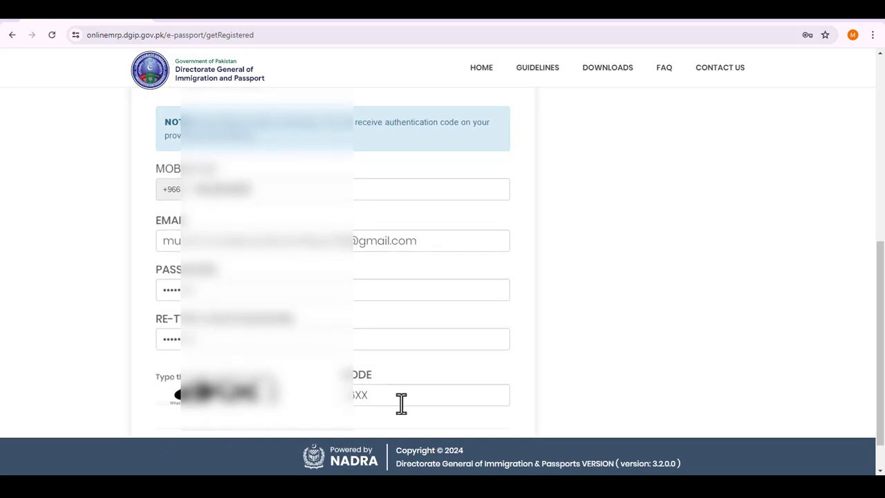
pyautogui.scroll(-2, 521, 375)
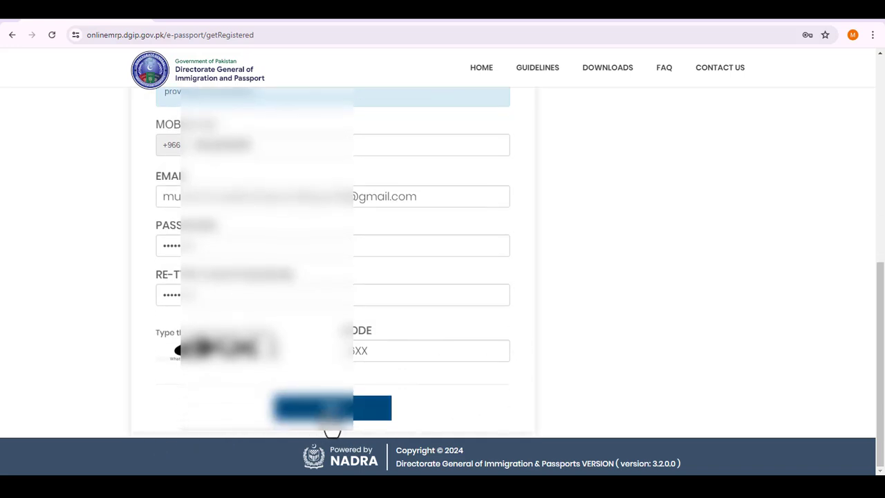
pyautogui.click(333, 412)
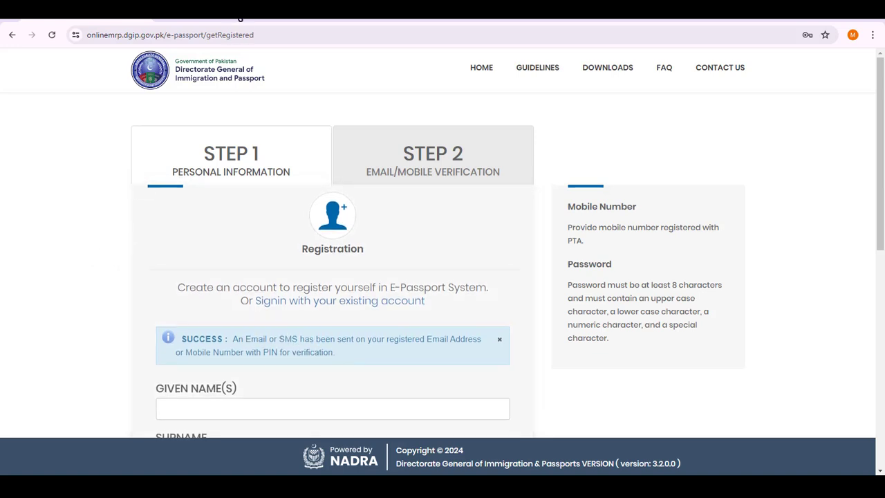
# Follow the registration link in the E-Passport message in Gmail and verify the account with the emailed verification PIN and picture code.
pyautogui.click(213, 19)
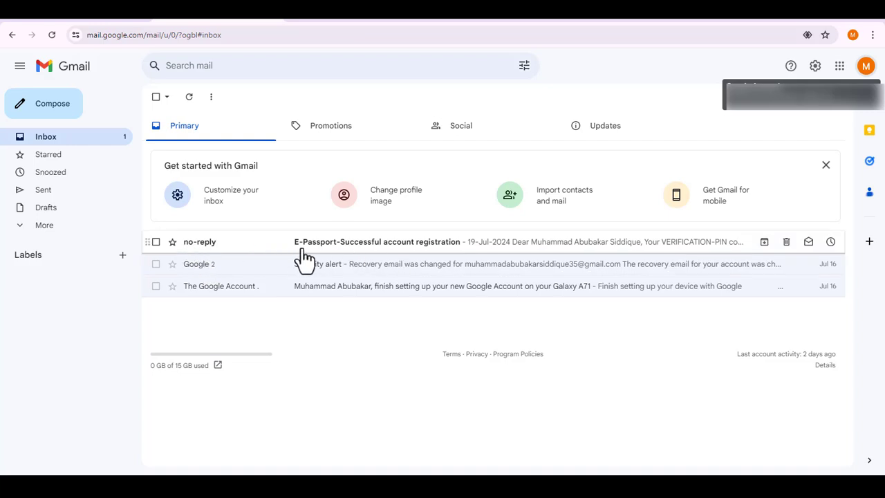
pyautogui.click(438, 247)
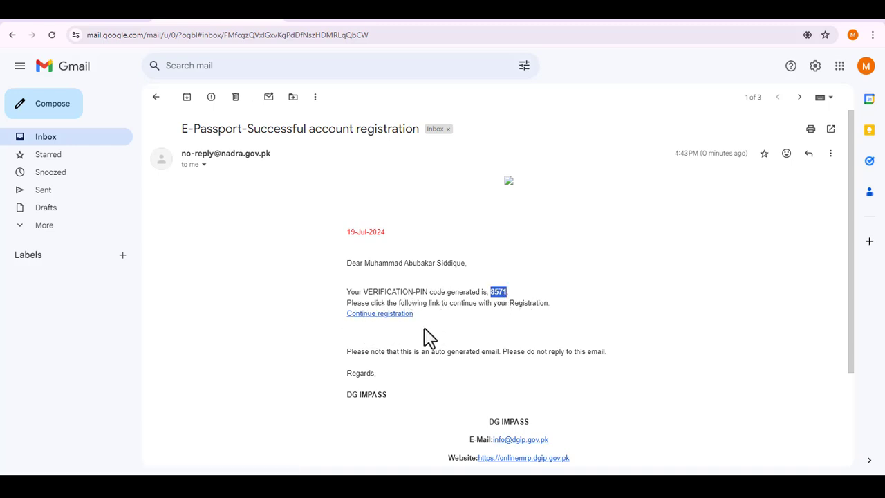
pyautogui.click(391, 316)
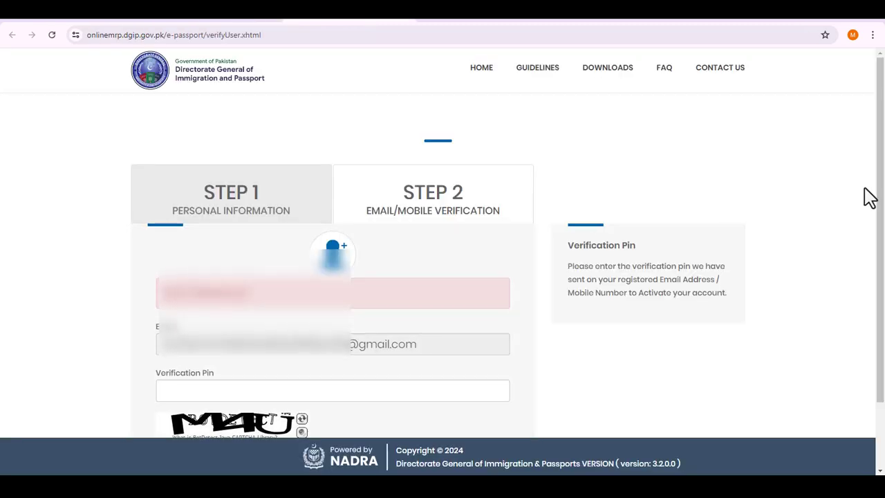
pyautogui.moveTo(883, 190); pyautogui.dragTo(870, 252)
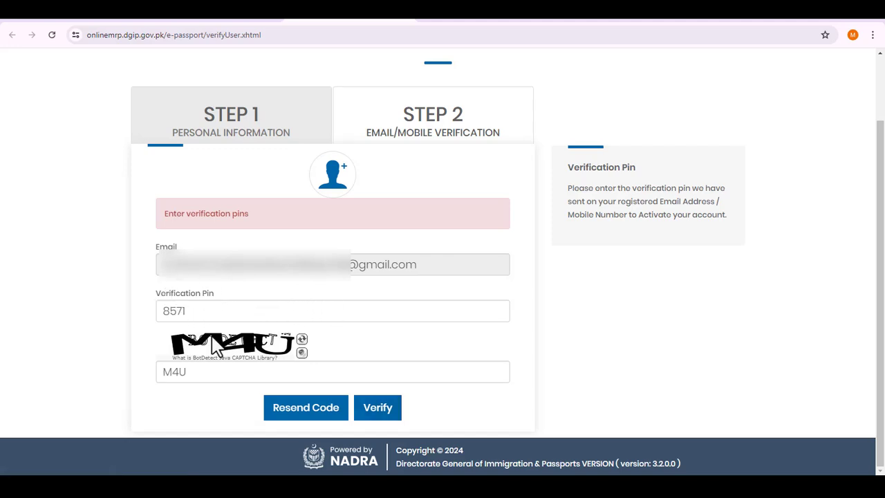
pyautogui.click(381, 415)
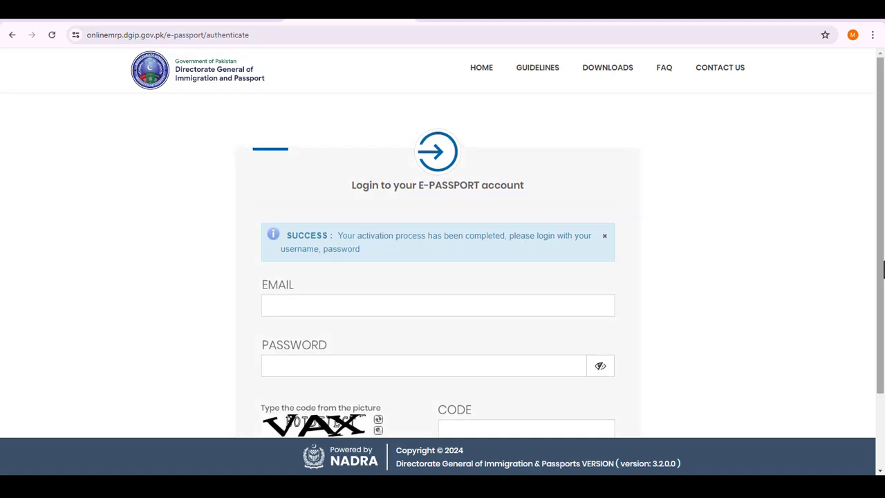
# Log in to the new E-PASSPORT account with the registered email, account password and picture code.
pyautogui.moveTo(884, 261); pyautogui.dragTo(879, 308)
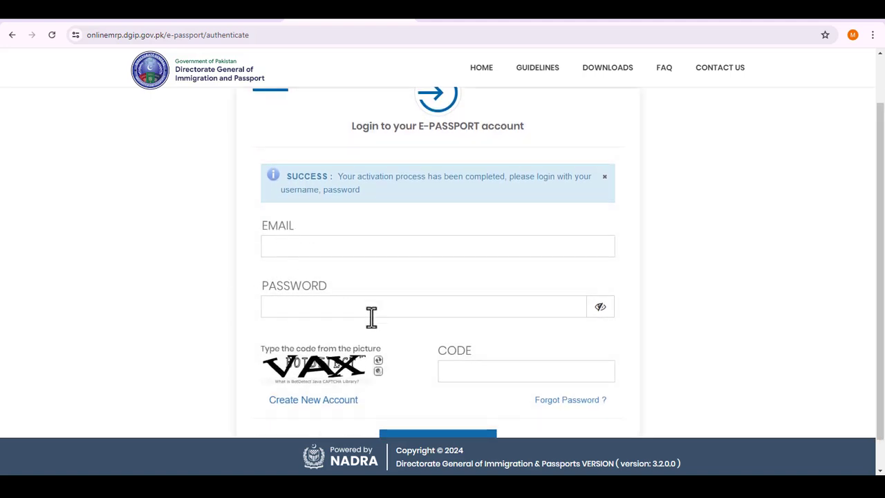
pyautogui.scroll(-1, 512, 372)
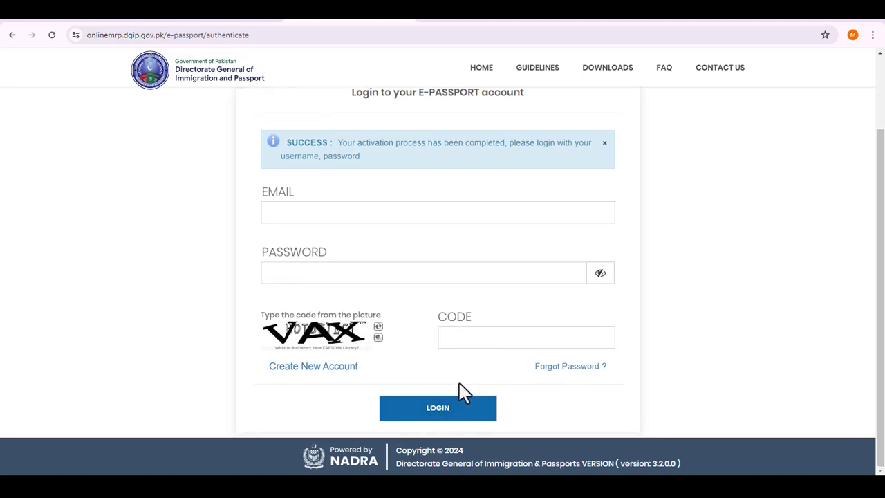
pyautogui.click(363, 220)
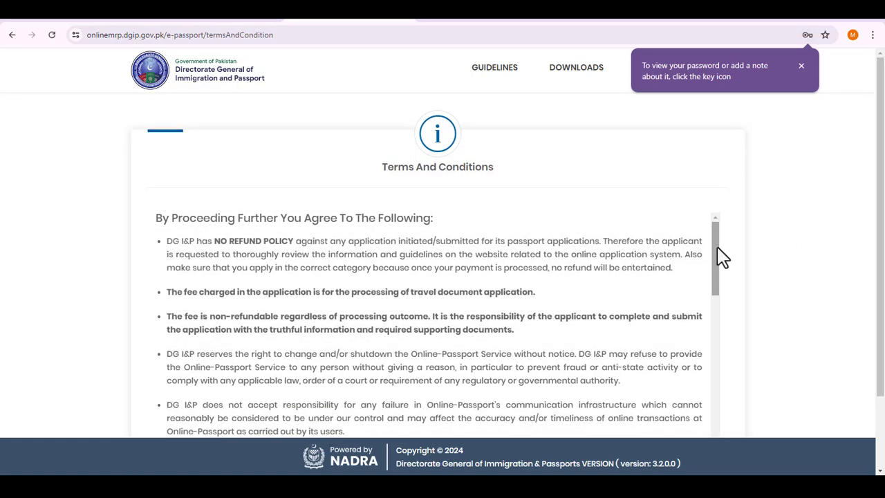
# Read through the Terms And Conditions to the end and accept them to reach the application options.
pyautogui.moveTo(718, 257); pyautogui.dragTo(723, 427)
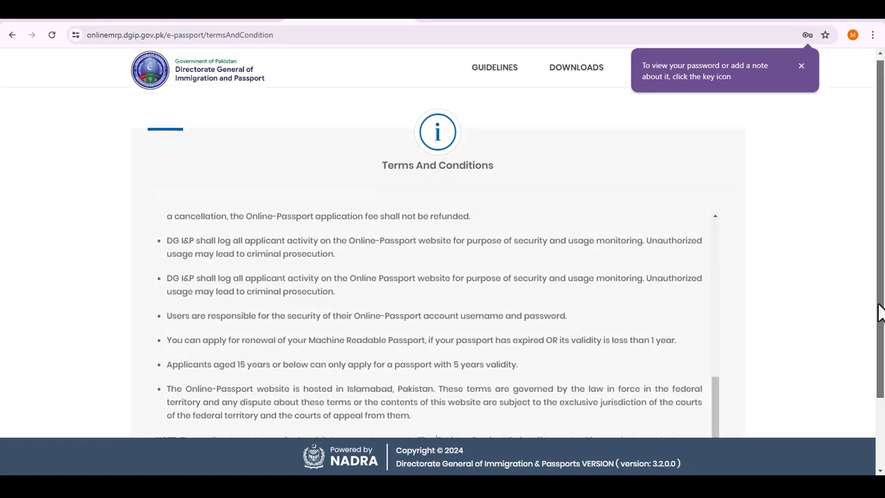
pyautogui.scroll(-1, 882, 311)
pyautogui.moveTo(884, 311); pyautogui.dragTo(883, 356)
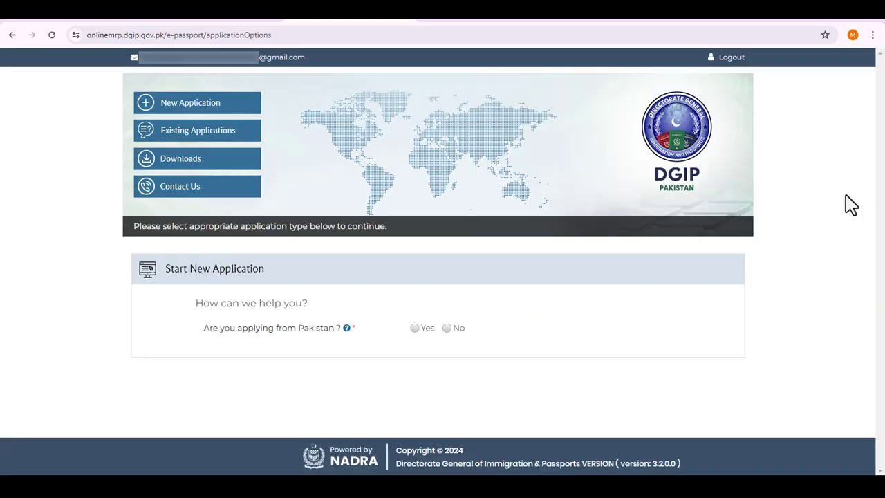
# Answer No to applying from Pakistan and choose renewal of passport for Pakistanis residing abroad.
pyautogui.click(447, 329)
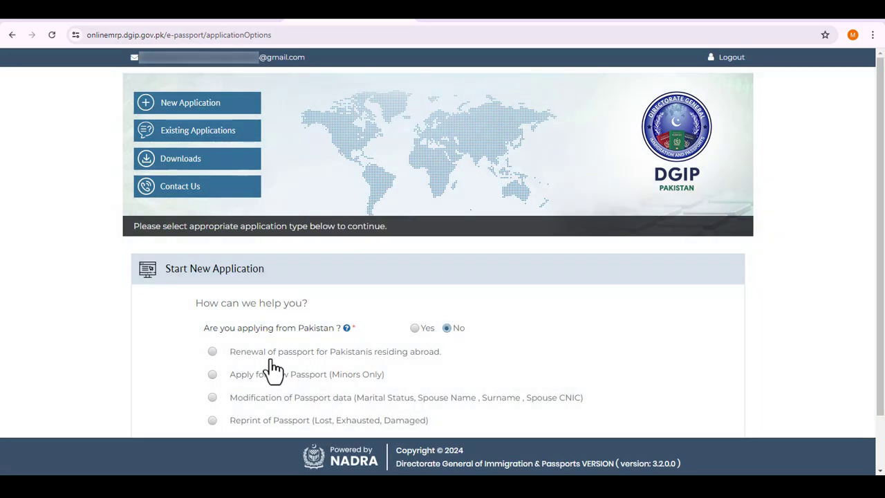
pyautogui.scroll(-1, 235, 372)
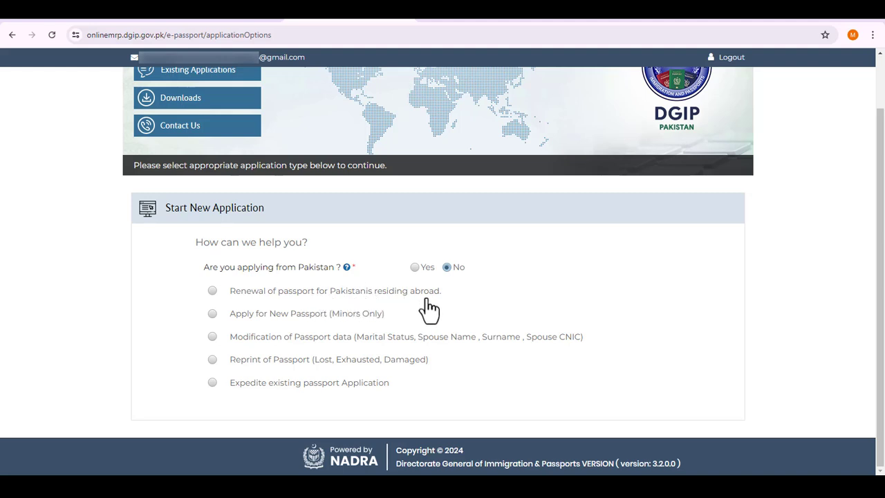
pyautogui.click(212, 290)
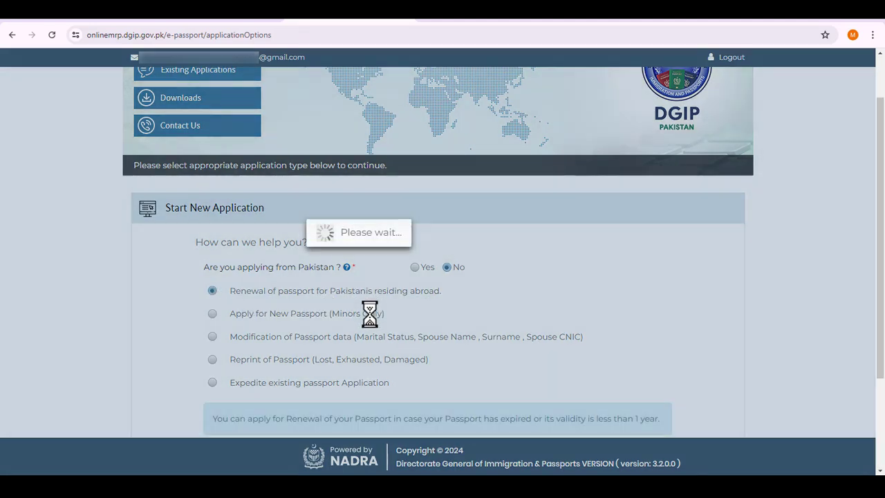
# Answer Yes to possessing the expired or 1 year validity passport, and No to modifying passport information and applying for a minor's new passport.
pyautogui.scroll(-2, 370, 313)
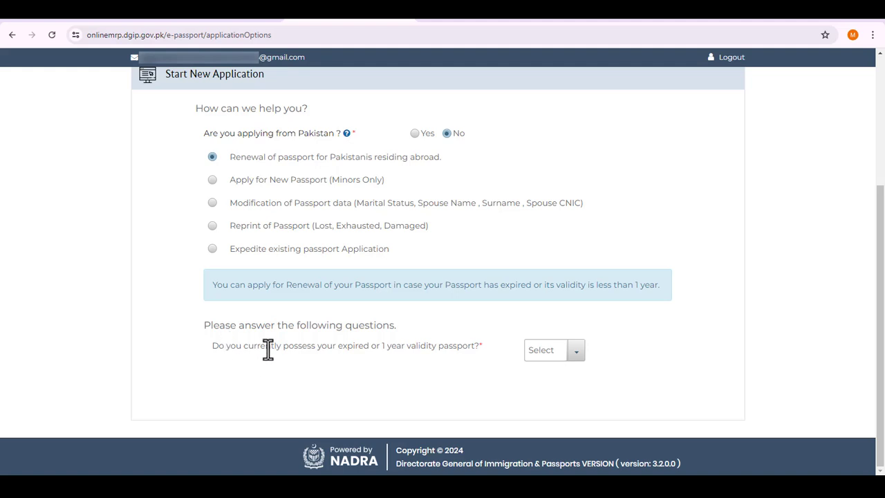
pyautogui.click(558, 355)
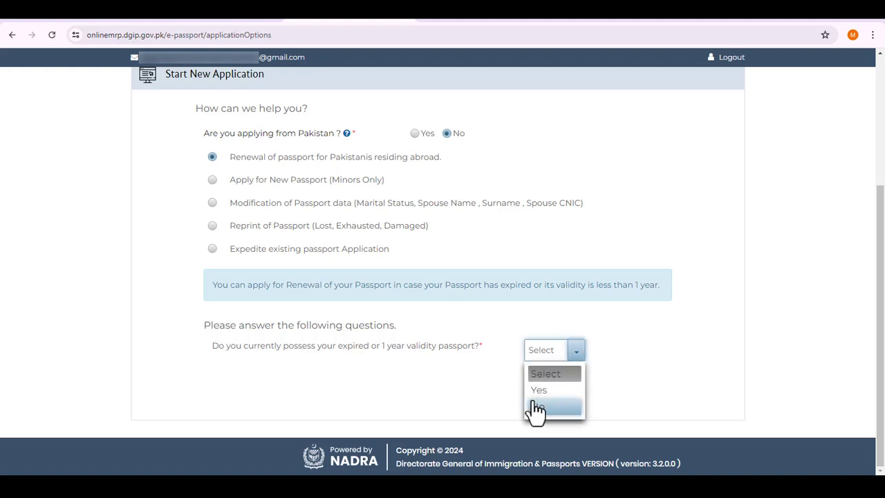
pyautogui.click(553, 390)
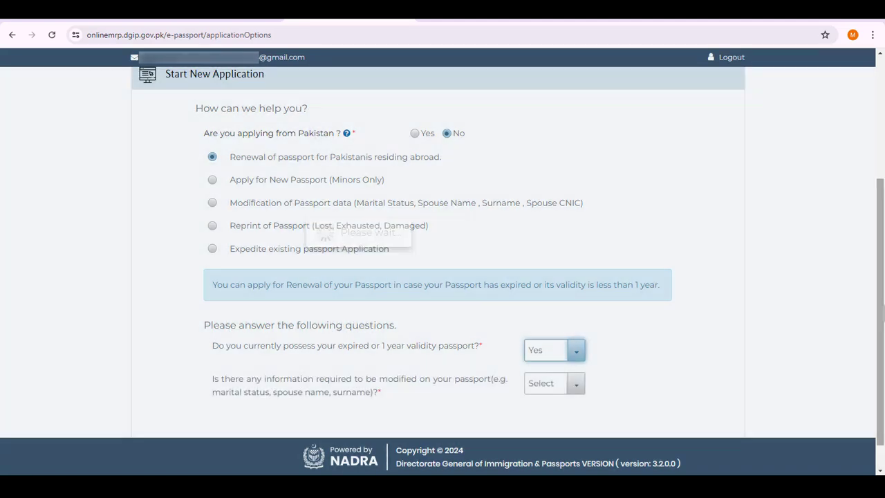
pyautogui.scroll(-1, 861, 398)
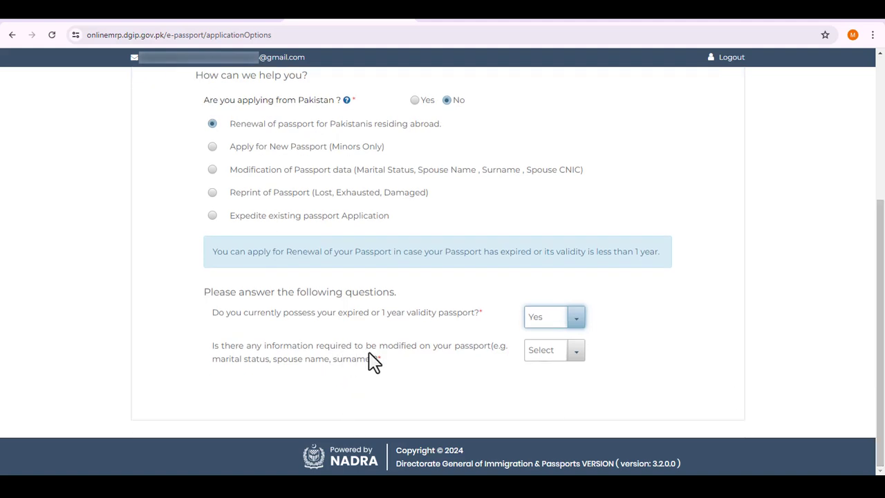
pyautogui.click(533, 354)
pyautogui.click(543, 408)
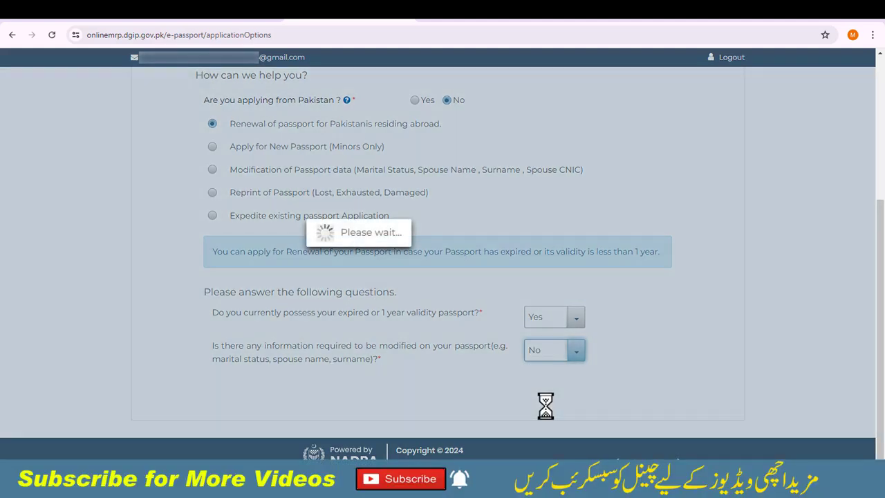
pyautogui.scroll(-1, 878, 426)
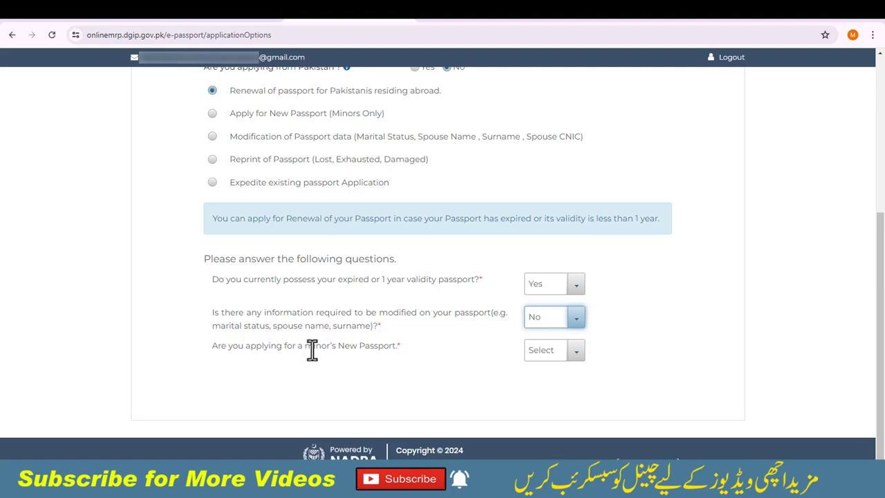
pyautogui.click(551, 354)
pyautogui.click(544, 409)
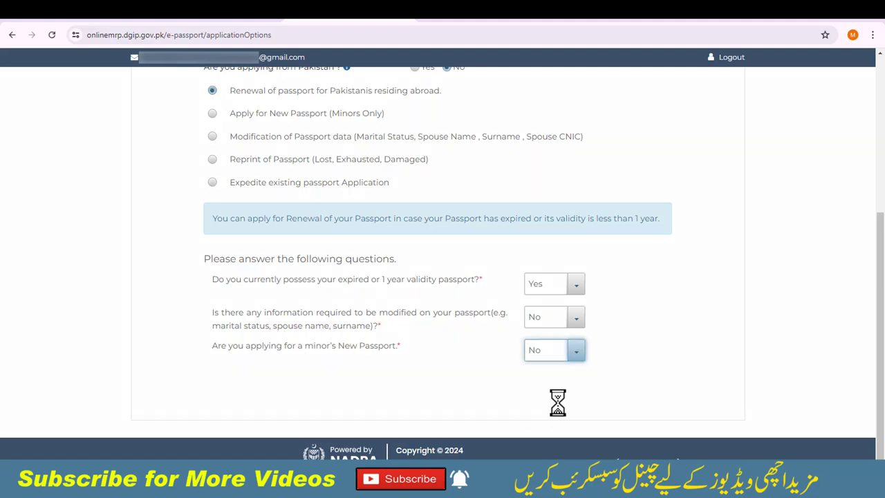
# Answer No to having applied for asylum abroad and No to holding a resident card with asylum status.
pyautogui.scroll(-1, 856, 295)
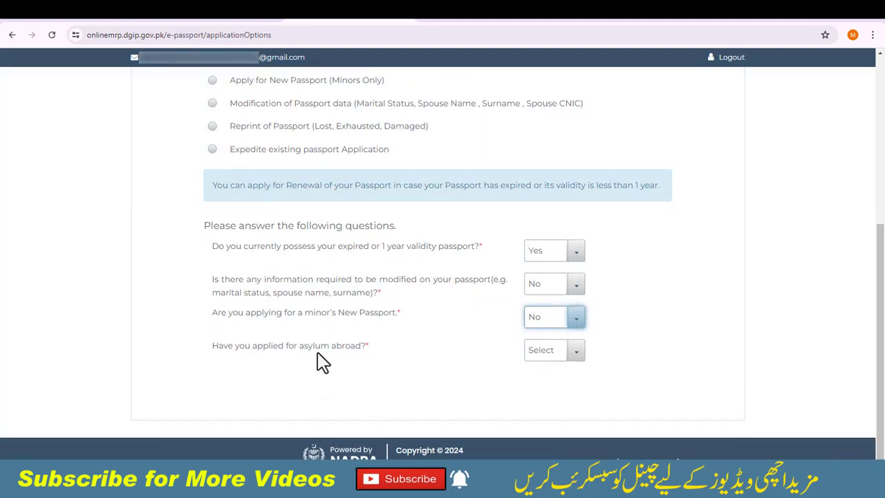
pyautogui.click(557, 351)
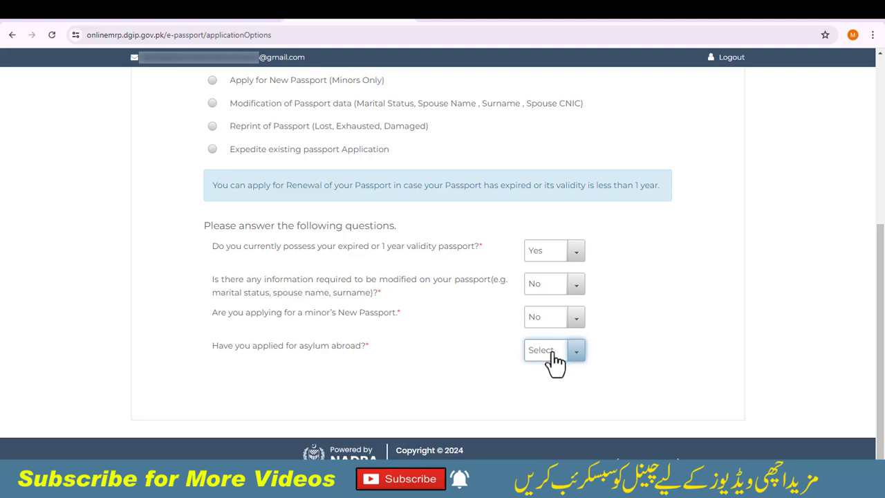
pyautogui.click(546, 408)
pyautogui.scroll(-1, 385, 399)
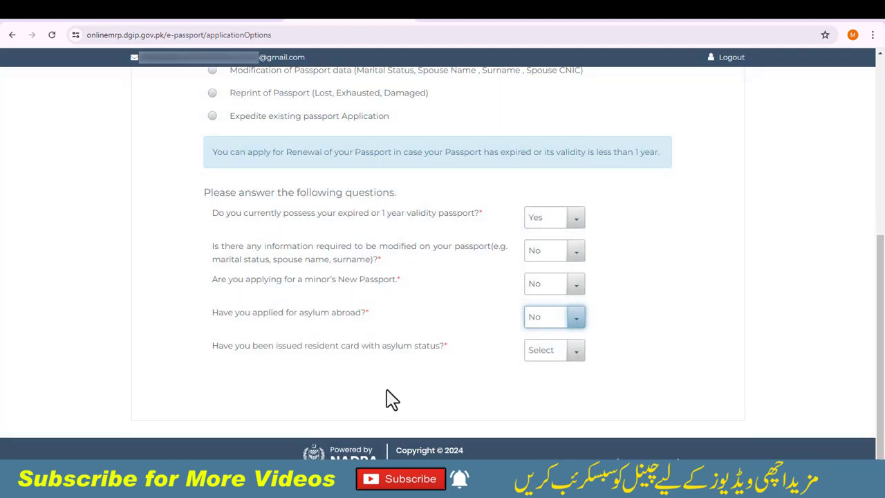
pyautogui.click(561, 357)
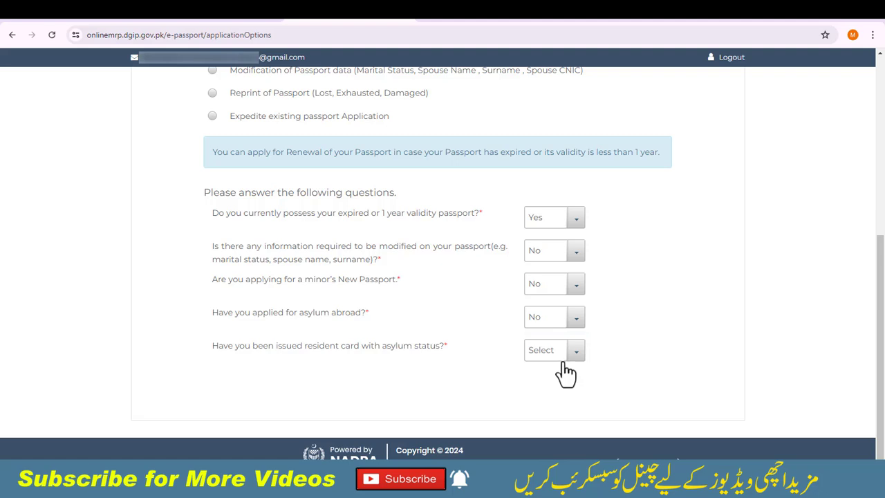
pyautogui.click(546, 359)
pyautogui.click(539, 401)
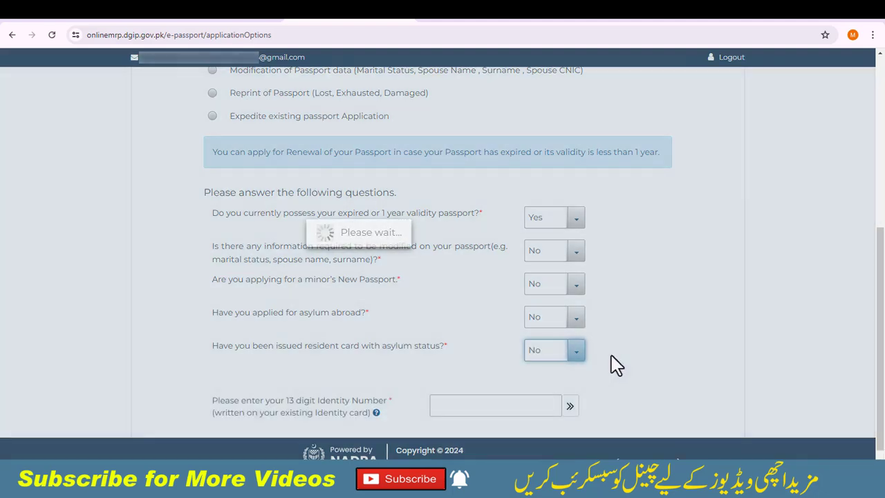
# Enter the applicant's 13 digit identity number from the existing identity card.
pyautogui.scroll(-1, 378, 383)
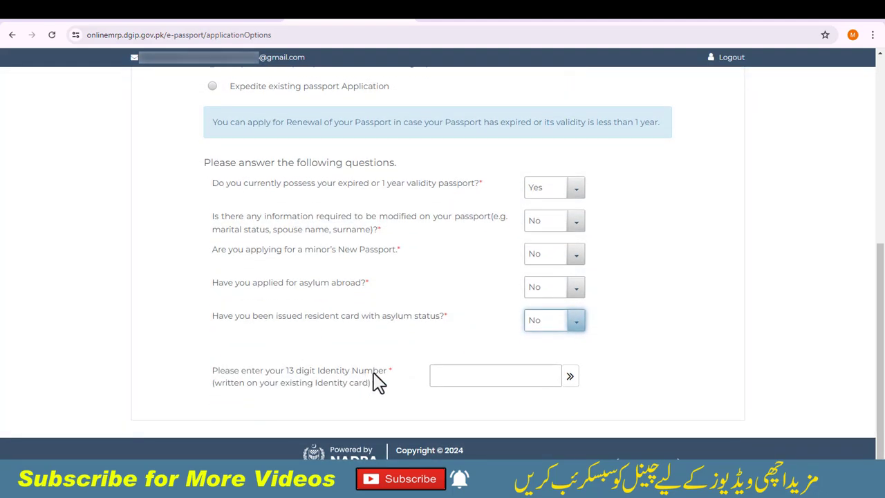
pyautogui.click(439, 375)
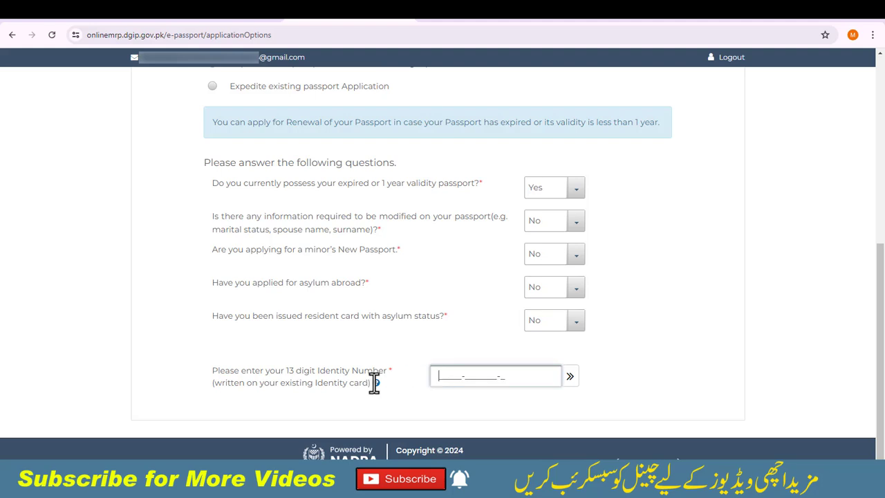
pyautogui.hotkey('ctrl', 'v')
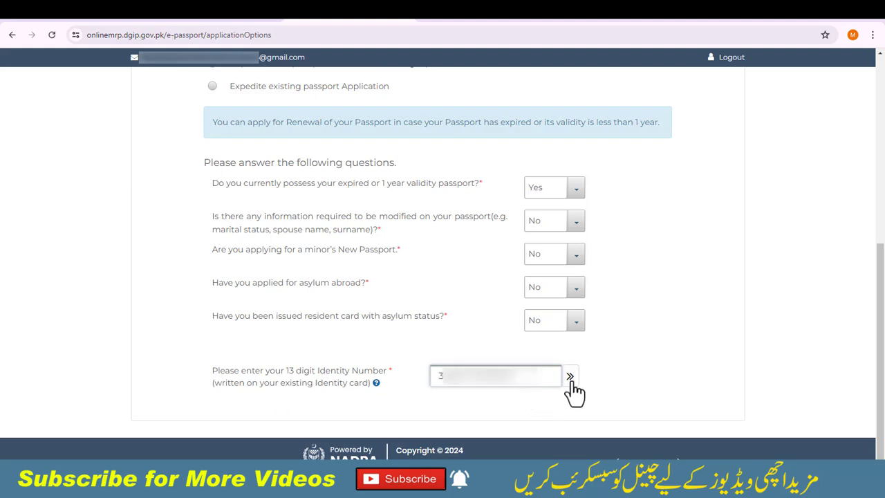
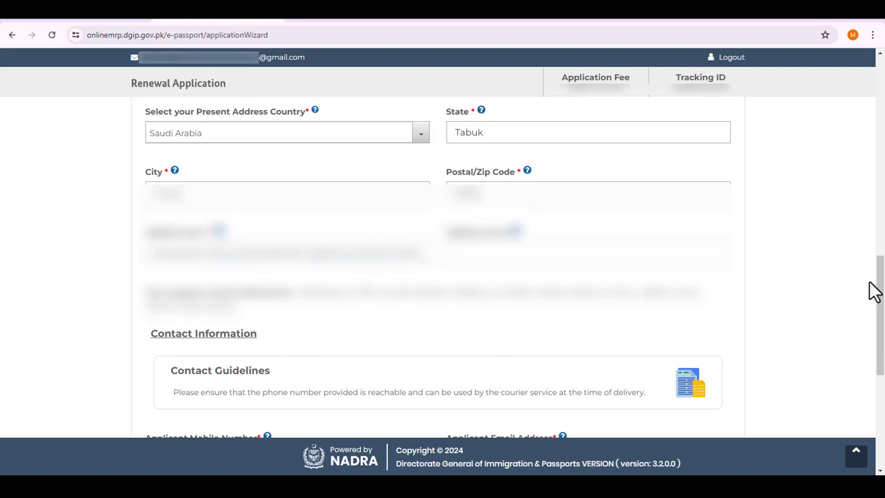
# Review the applicant's present address details and the composed address text below the address lines.
pyautogui.scroll(-1, 882, 289)
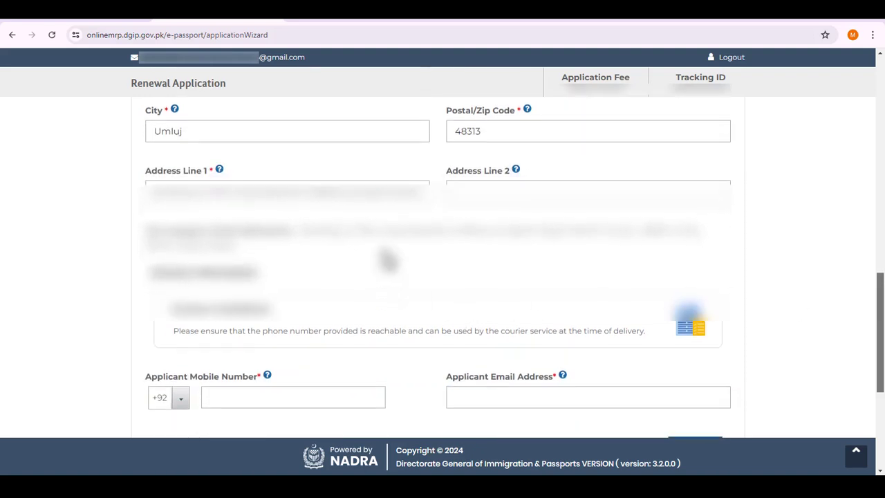
pyautogui.moveTo(302, 233); pyautogui.dragTo(486, 255)
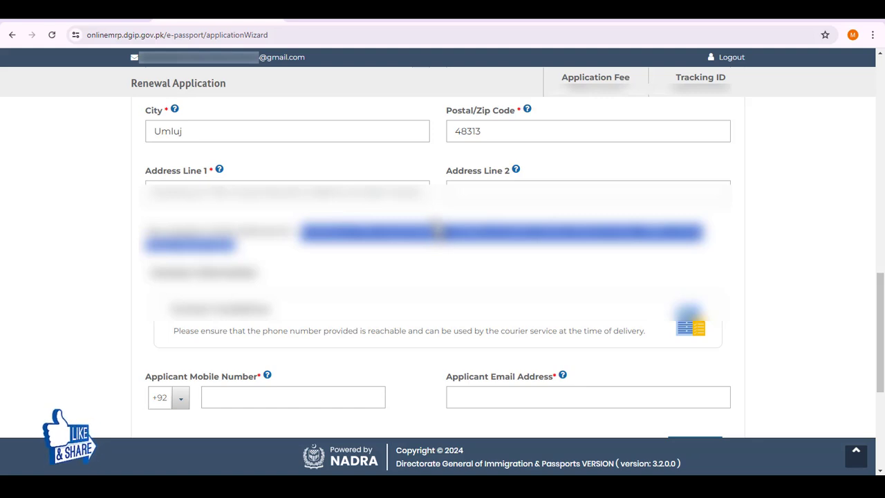
pyautogui.click(437, 230)
# Set the mobile country code to Saudi Arabia +966, fill in the applicant's mobile number and email address, and save the contact information.
pyautogui.scroll(-2, 435, 304)
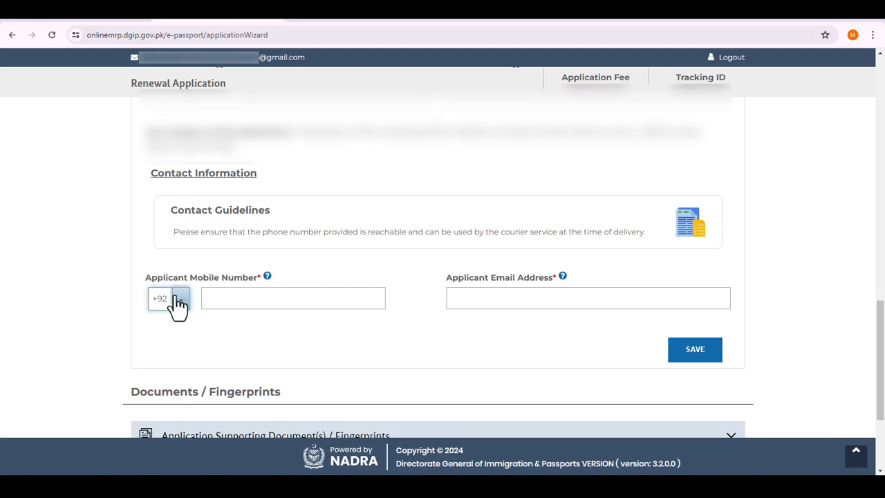
pyautogui.click(179, 301)
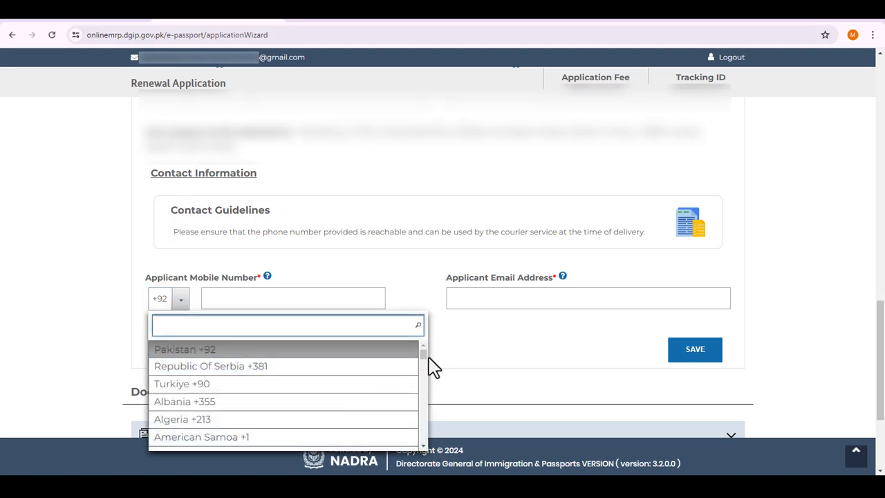
pyautogui.moveTo(421, 355); pyautogui.dragTo(430, 424)
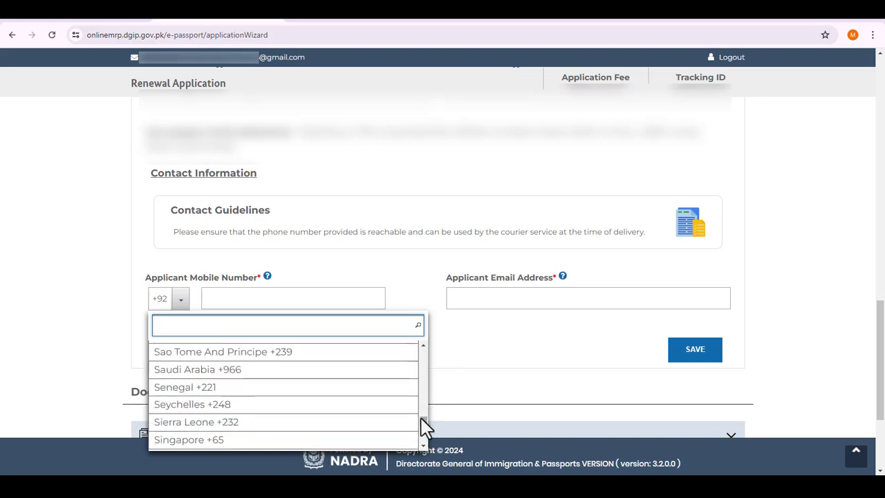
pyautogui.click(339, 370)
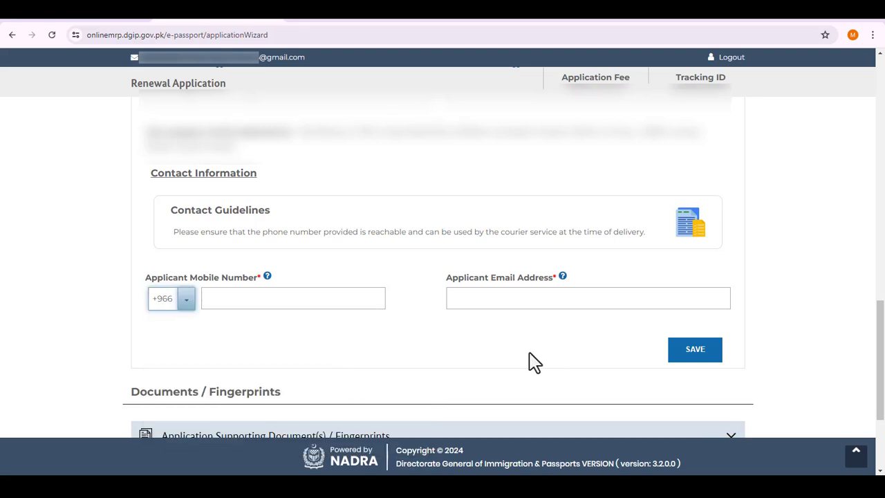
pyautogui.click(251, 299)
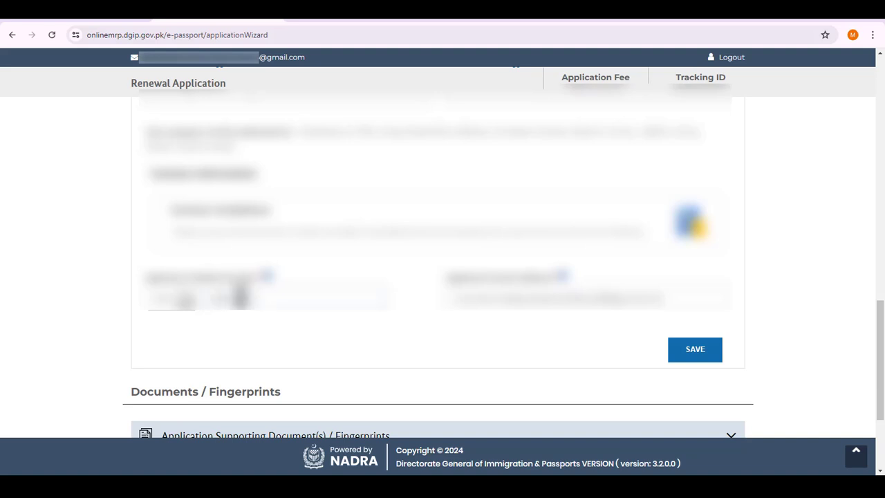
pyautogui.click(259, 299)
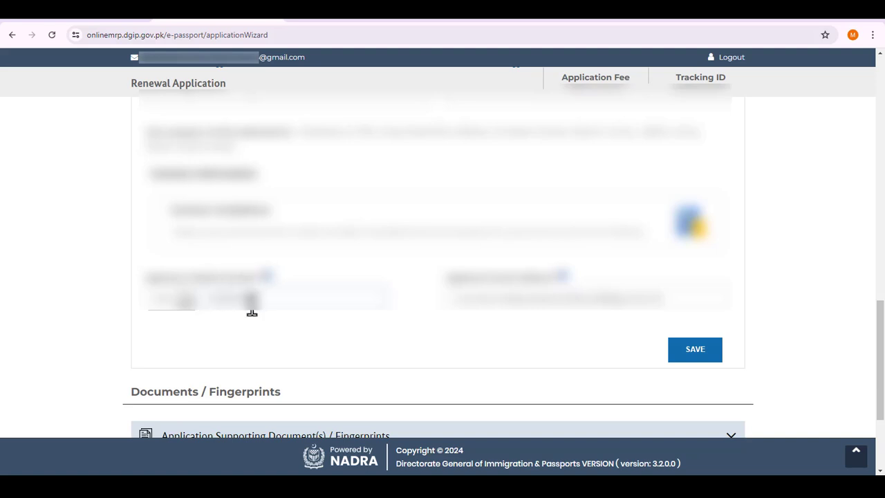
pyautogui.click(695, 350)
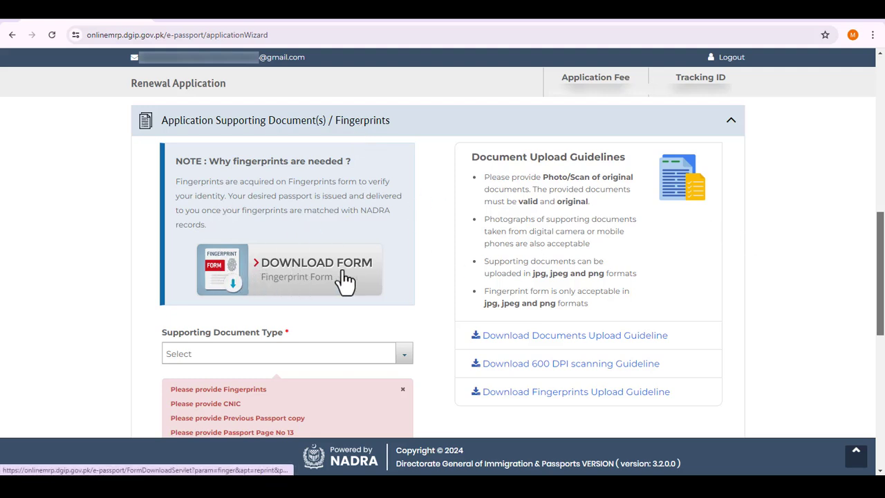
# Download the fingerprint form, open the PDF to read its fingerprint boxes and instructions, and return to the renewal application.
pyautogui.click(235, 290)
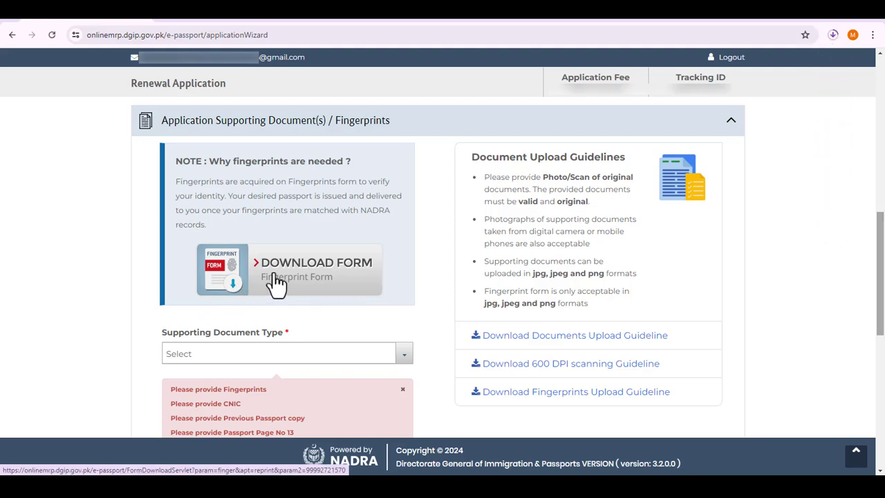
pyautogui.click(834, 36)
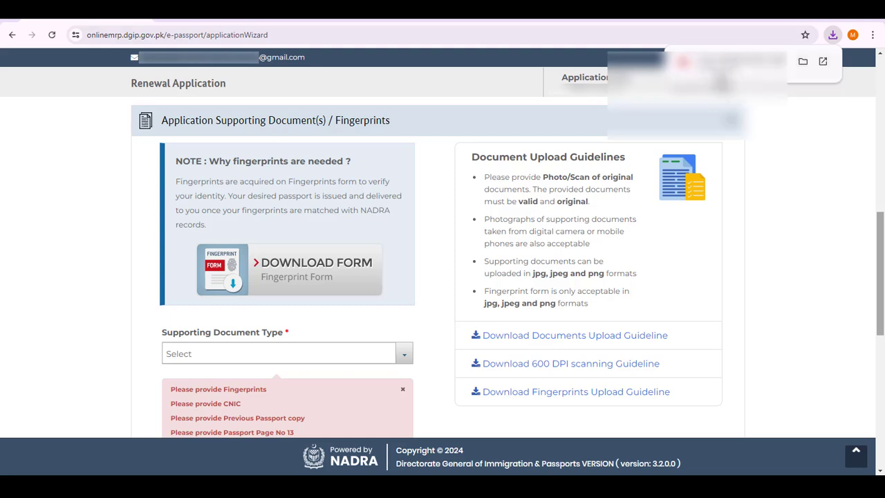
pyautogui.click(722, 69)
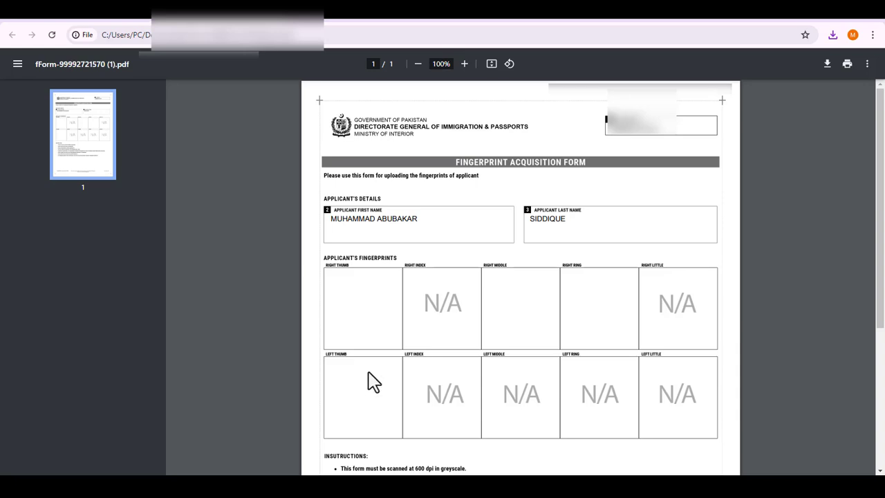
pyautogui.moveTo(881, 211); pyautogui.dragTo(710, 339)
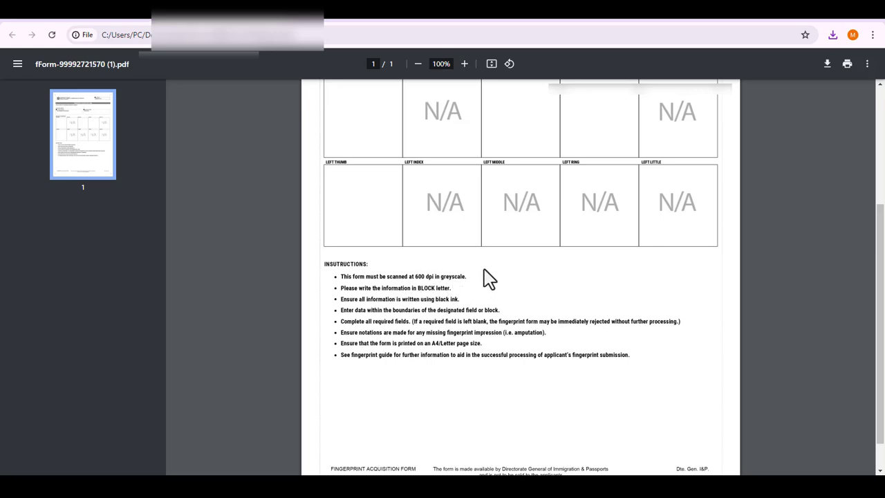
pyautogui.click(118, 23)
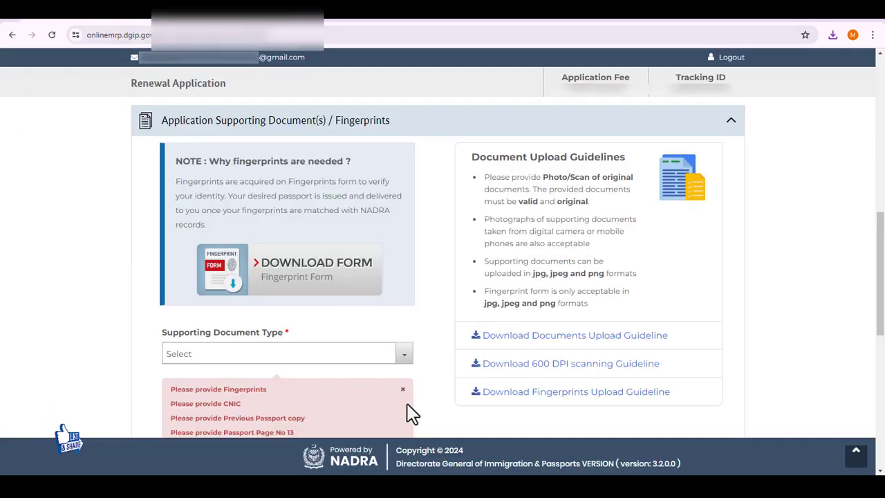
# Set the supporting document type to Fingerprints and review the fingerprint form's upload requirements.
pyautogui.scroll(-2, 240, 329)
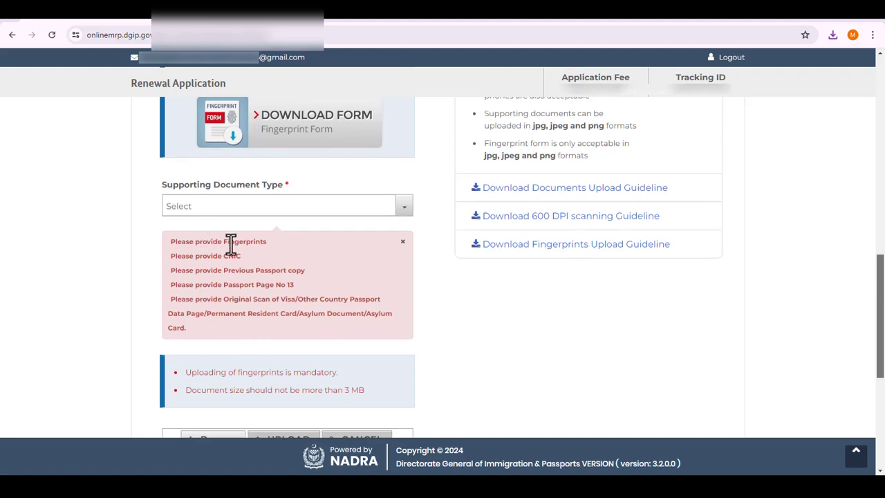
pyautogui.click(258, 209)
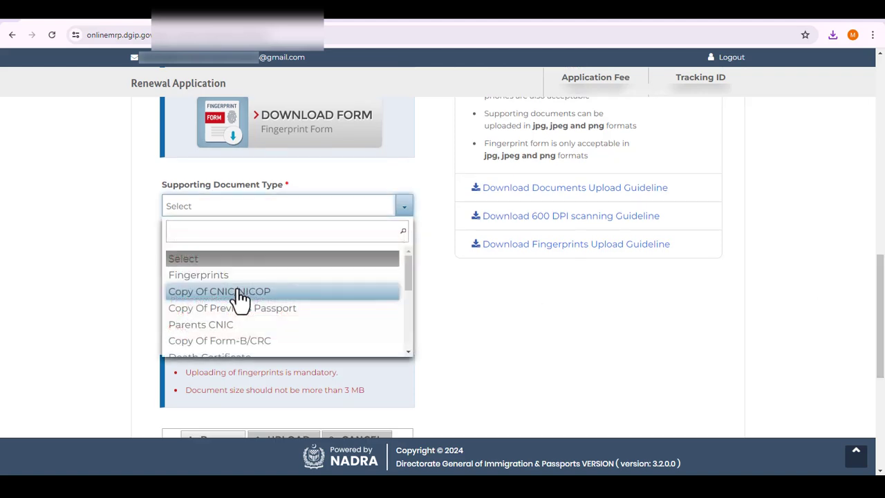
pyautogui.click(215, 277)
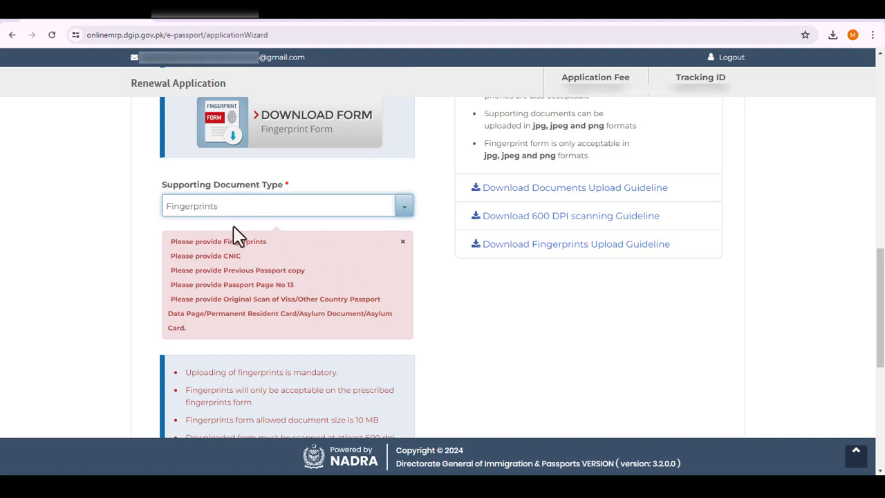
pyautogui.moveTo(882, 272); pyautogui.dragTo(881, 301)
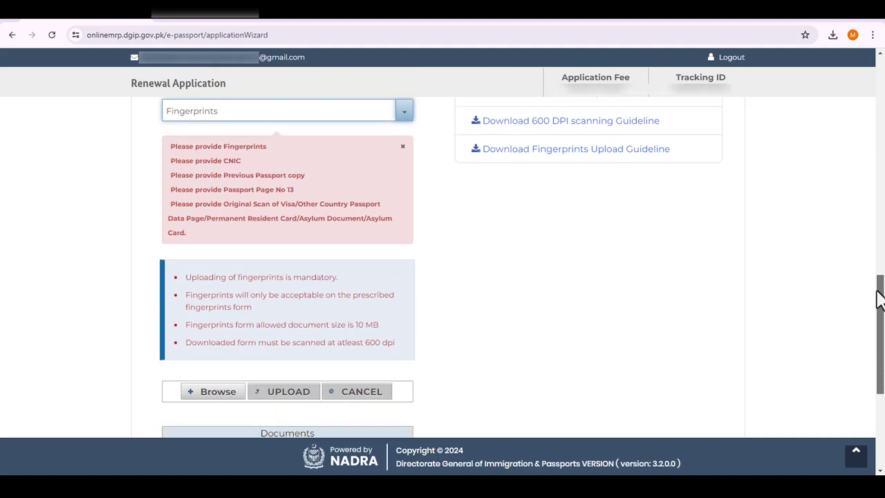
pyautogui.click(881, 249)
pyautogui.moveTo(881, 249); pyautogui.dragTo(857, 380)
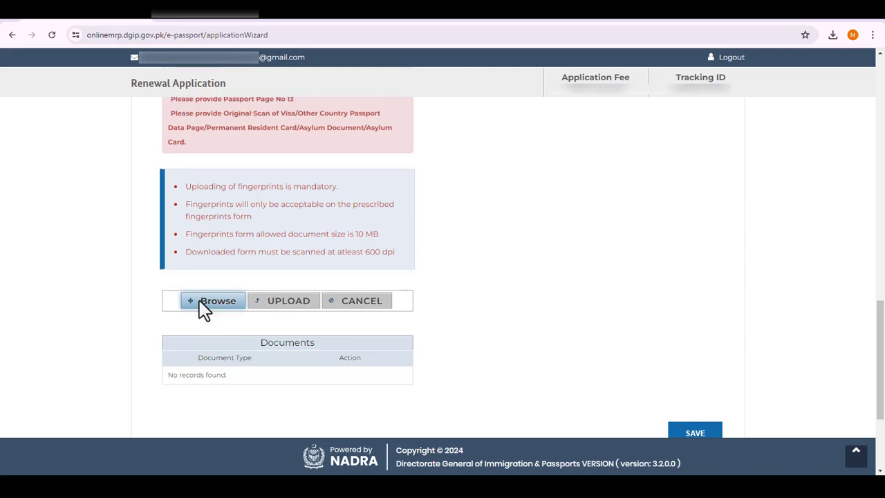
pyautogui.scroll(5, 207, 307)
pyautogui.scroll(-2, 214, 366)
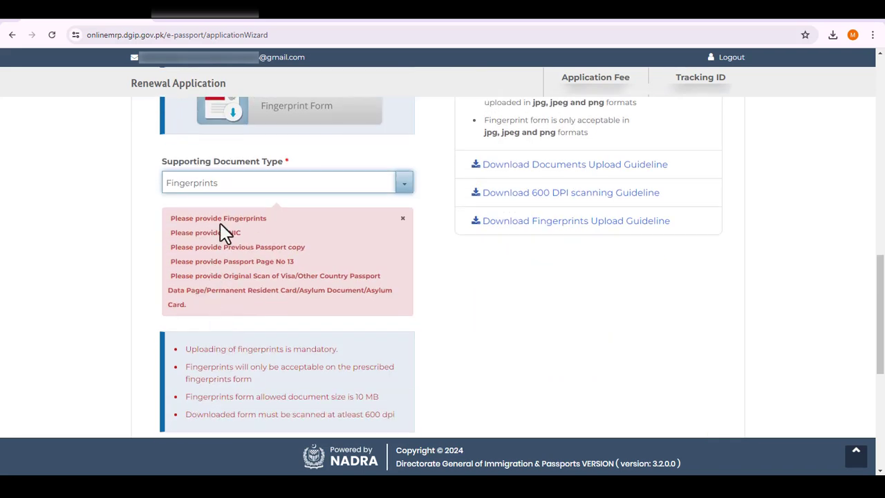
# Copy the word Fingerprints from the missing-documents notice and upload the Fingerprints file from the Documents folder.
pyautogui.doubleClick(242, 219)
pyautogui.rightClick(242, 221)
pyautogui.click(258, 229)
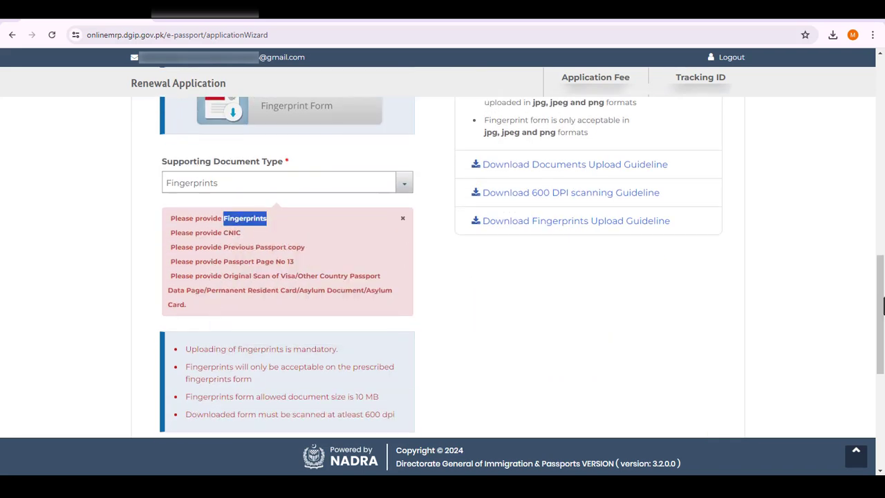
pyautogui.scroll(-4, 526, 290)
pyautogui.click(212, 216)
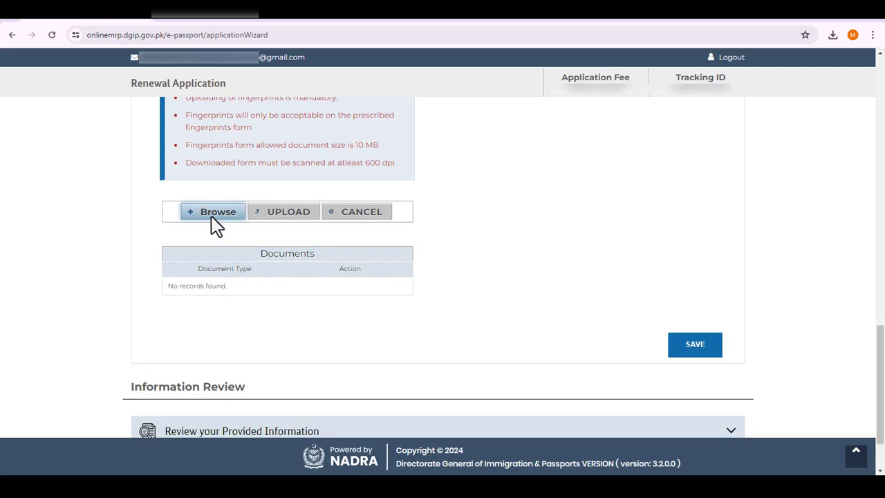
pyautogui.scroll(2, 44, 139)
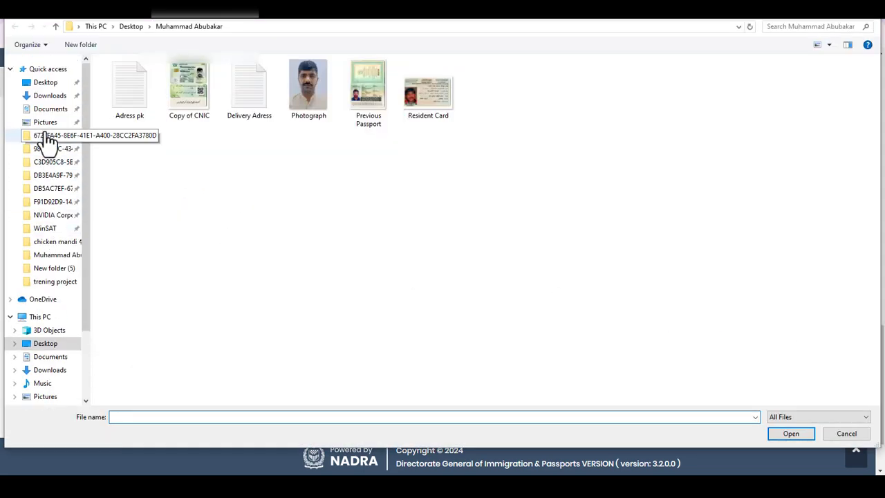
pyautogui.click(43, 110)
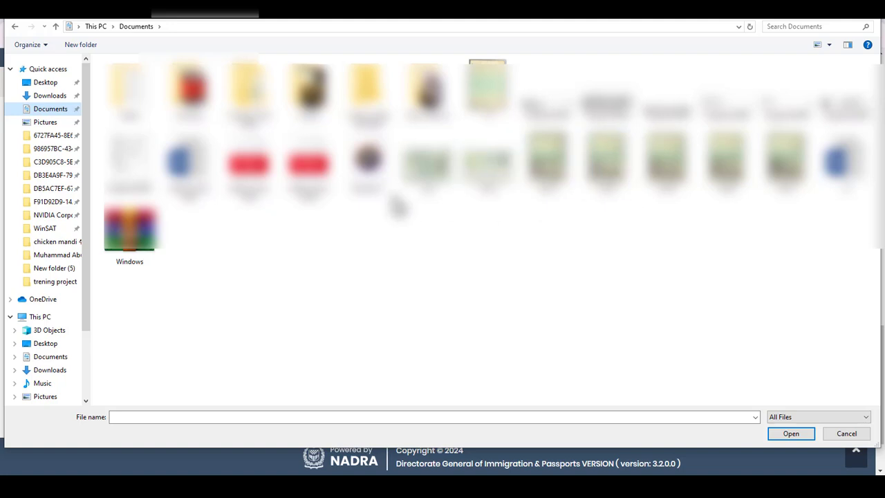
pyautogui.click(130, 160)
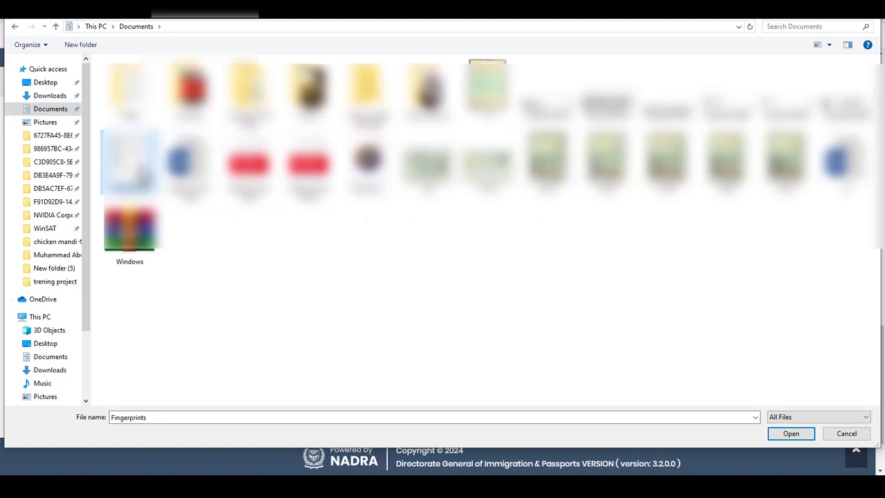
pyautogui.doubleClick(141, 179)
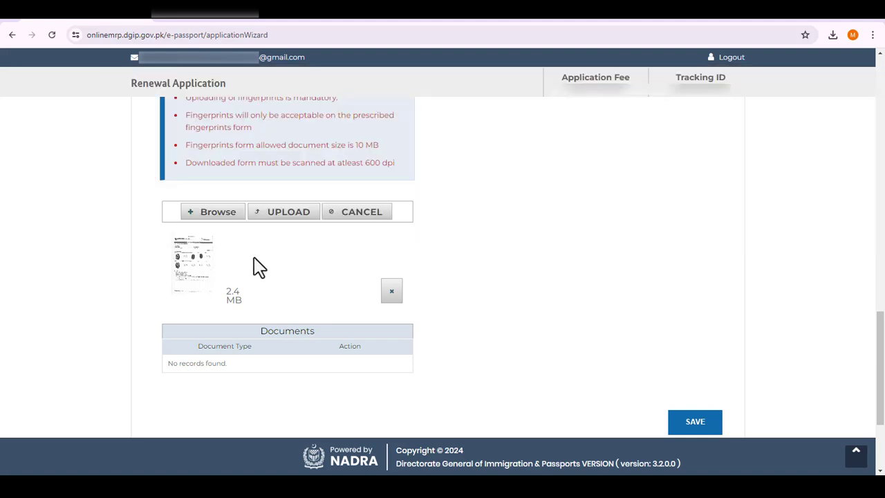
pyautogui.click(284, 223)
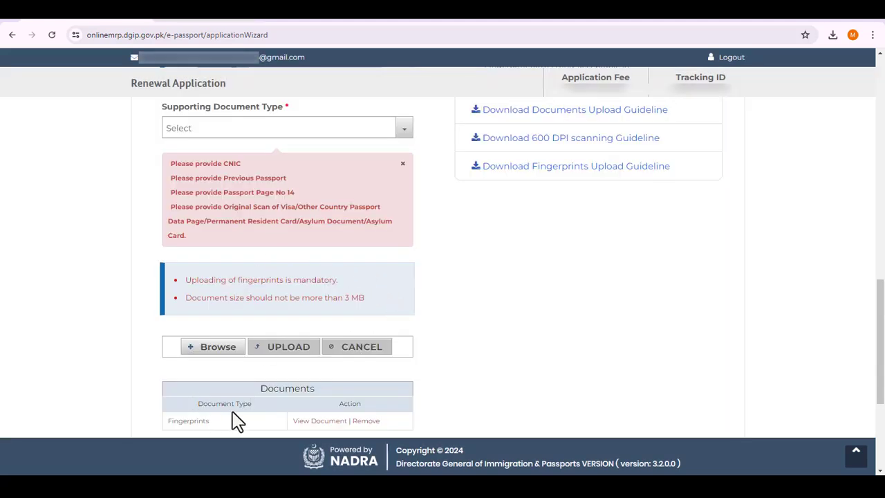
# Upload the Copy of CNIC file from the applicant's Desktop folder as document type Copy of CNIC/NICOP.
pyautogui.click(218, 130)
pyautogui.click(257, 213)
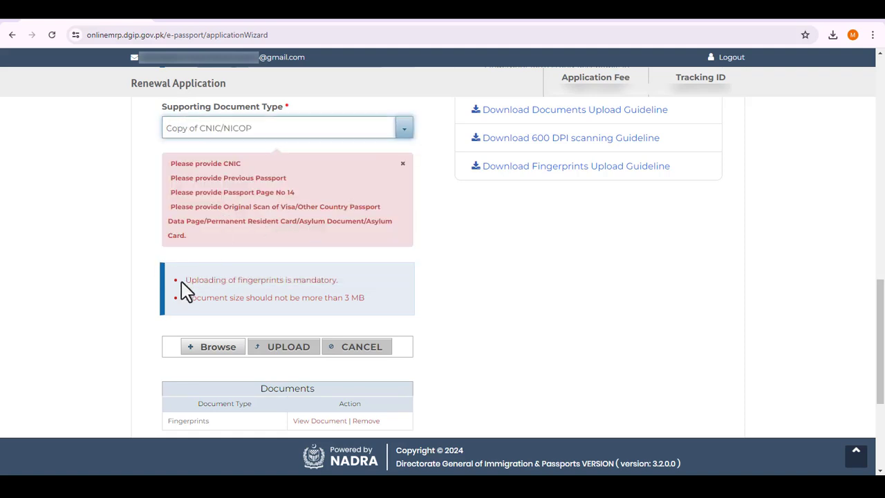
pyautogui.click(204, 350)
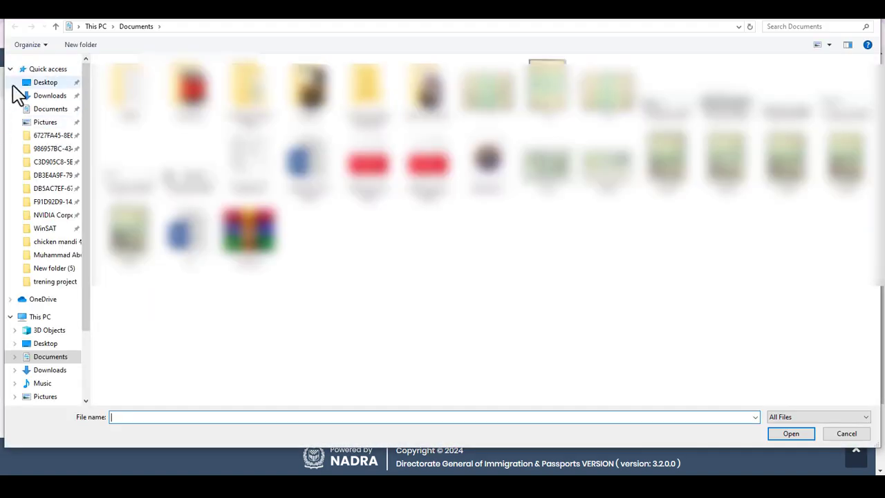
pyautogui.click(31, 84)
pyautogui.doubleClick(253, 118)
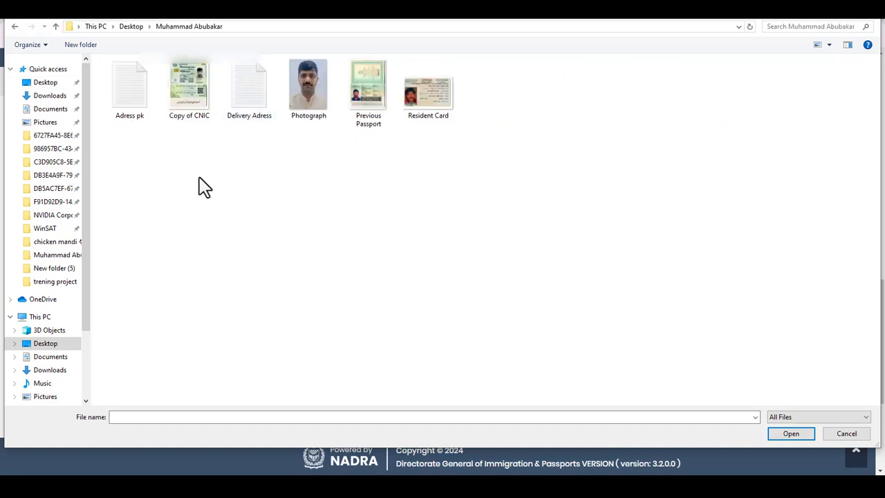
pyautogui.doubleClick(208, 110)
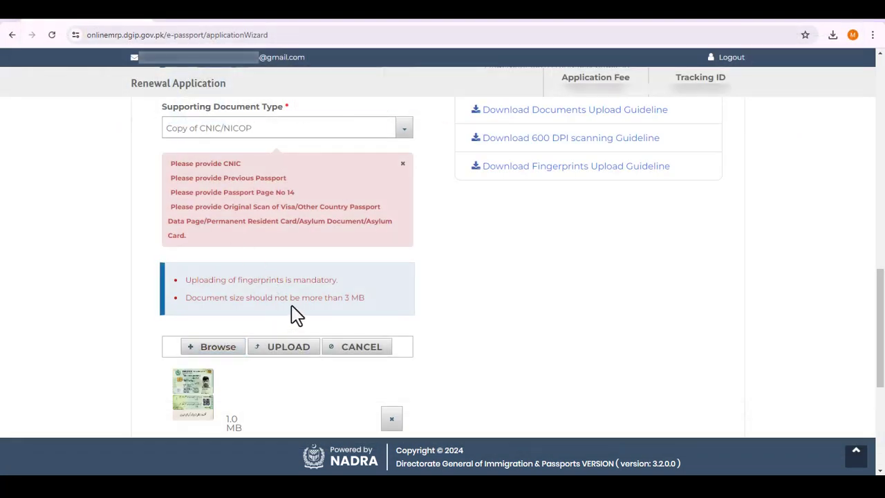
pyautogui.click(286, 353)
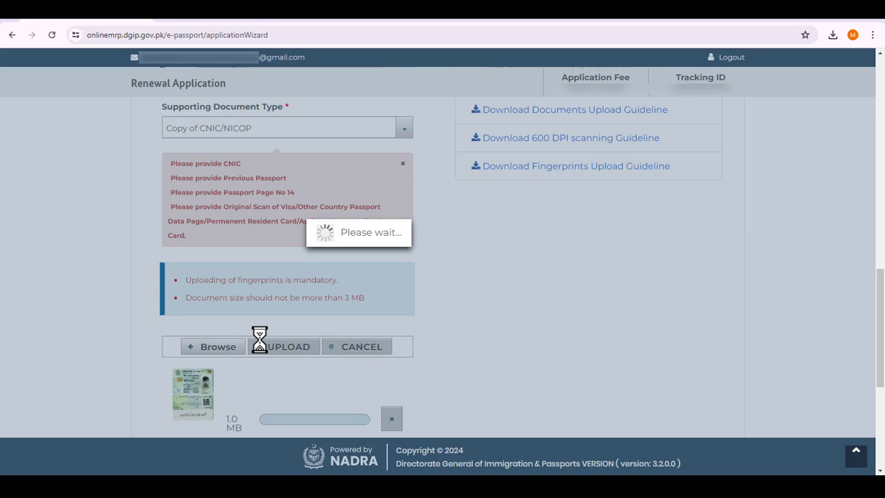
pyautogui.scroll(-2, 263, 346)
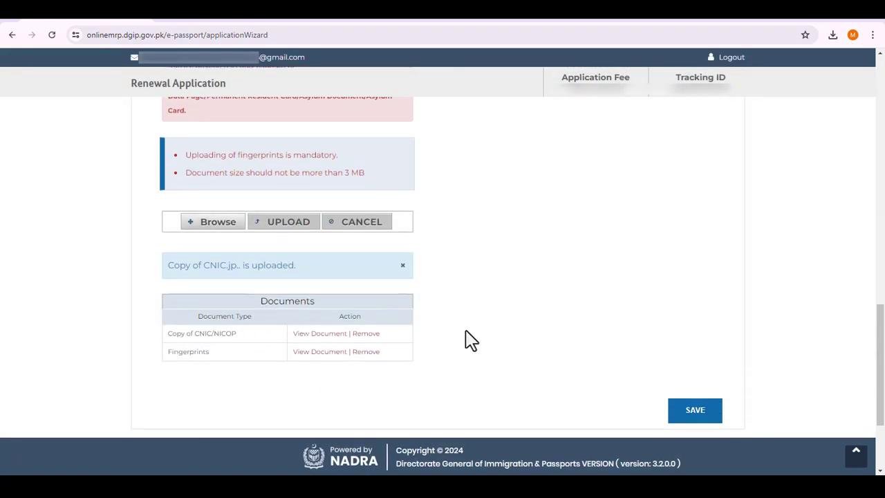
# Upload the Previous Passport file from the applicant's Desktop folder as document type Copy of Previous Passport.
pyautogui.moveTo(883, 339); pyautogui.dragTo(879, 304)
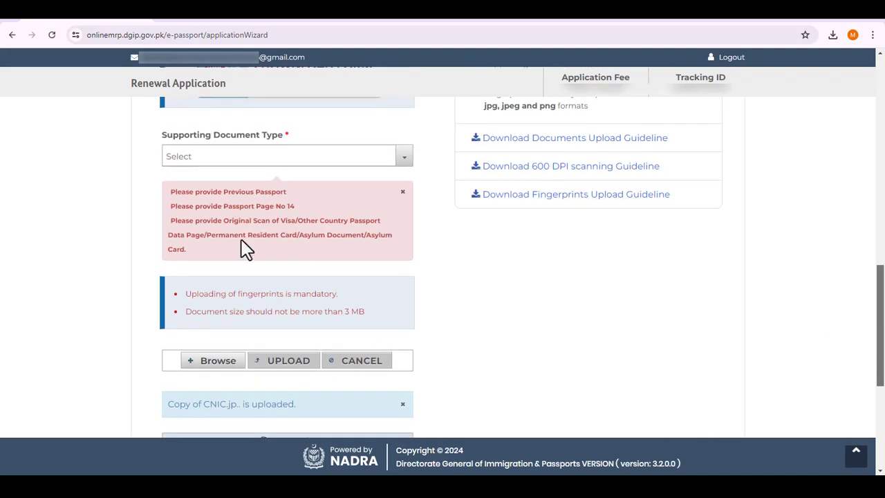
pyautogui.click(249, 161)
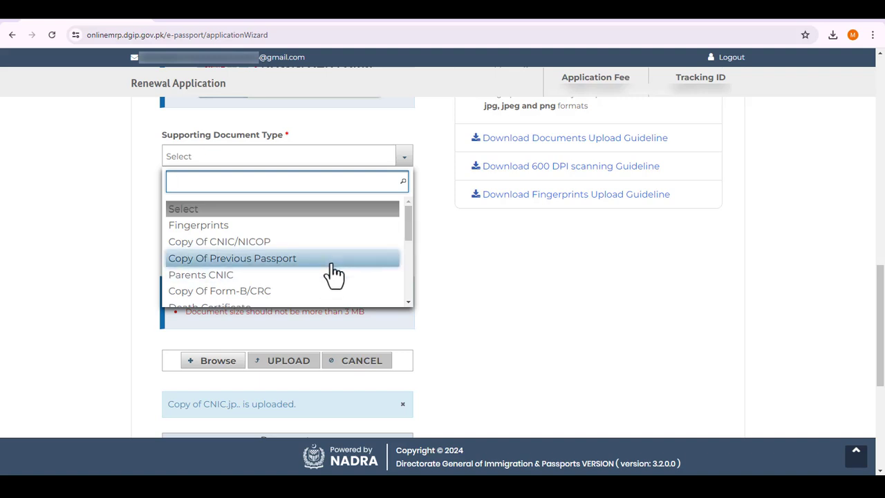
pyautogui.click(259, 259)
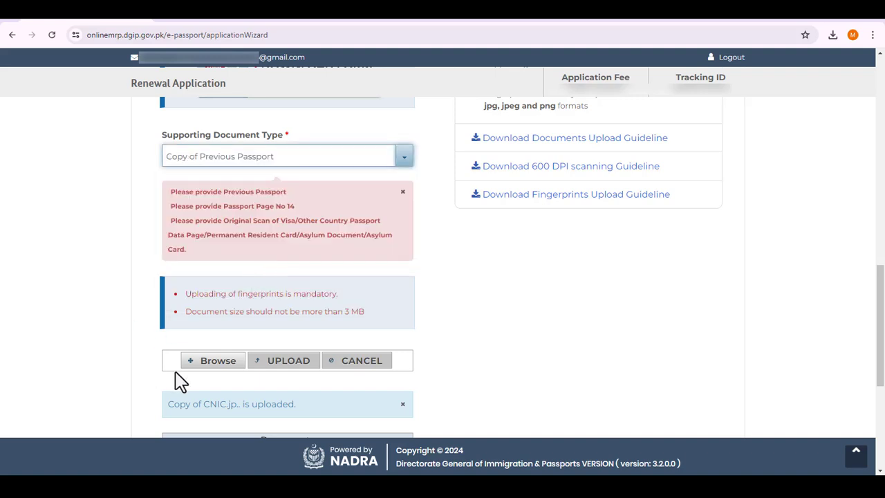
pyautogui.click(223, 368)
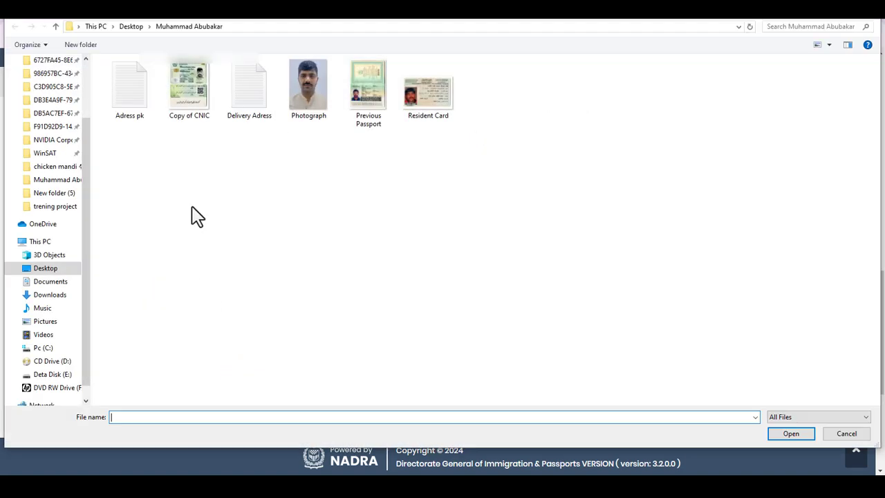
pyautogui.click(363, 121)
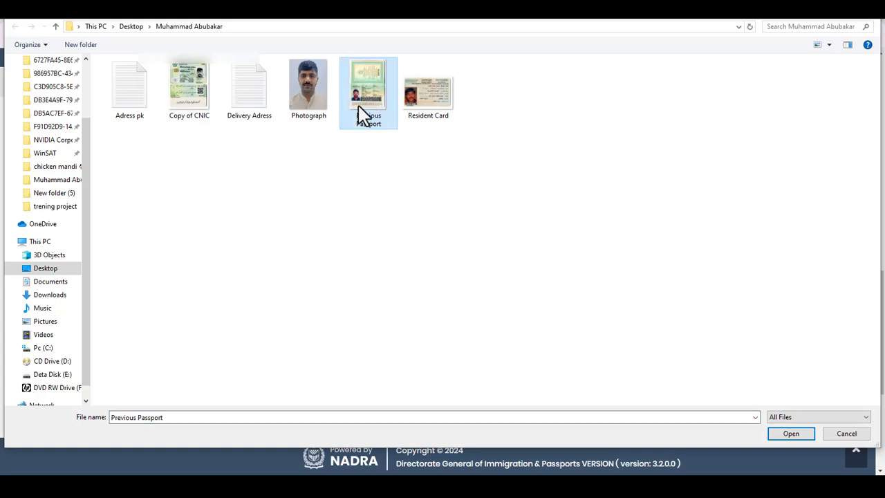
pyautogui.doubleClick(364, 118)
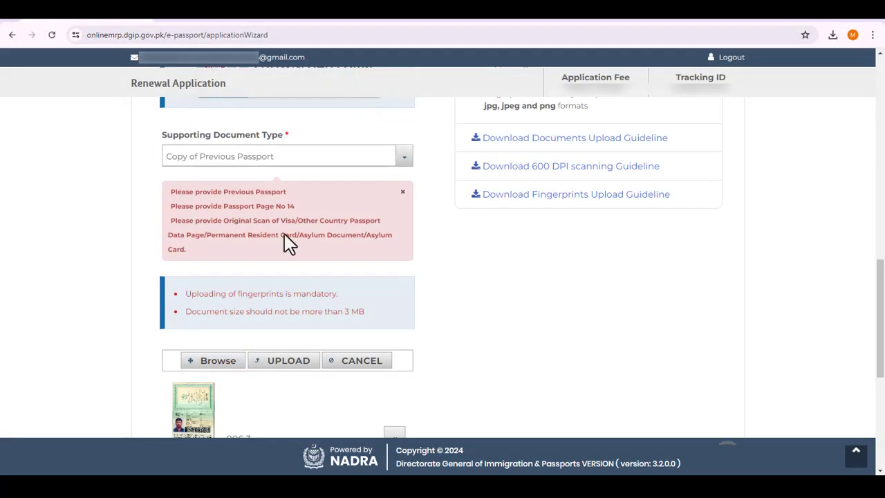
pyautogui.click(286, 367)
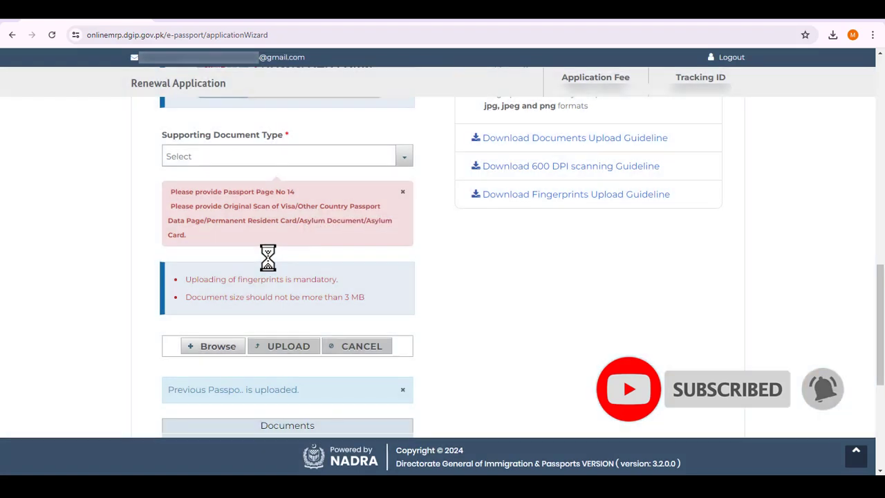
pyautogui.scroll(-2, 268, 263)
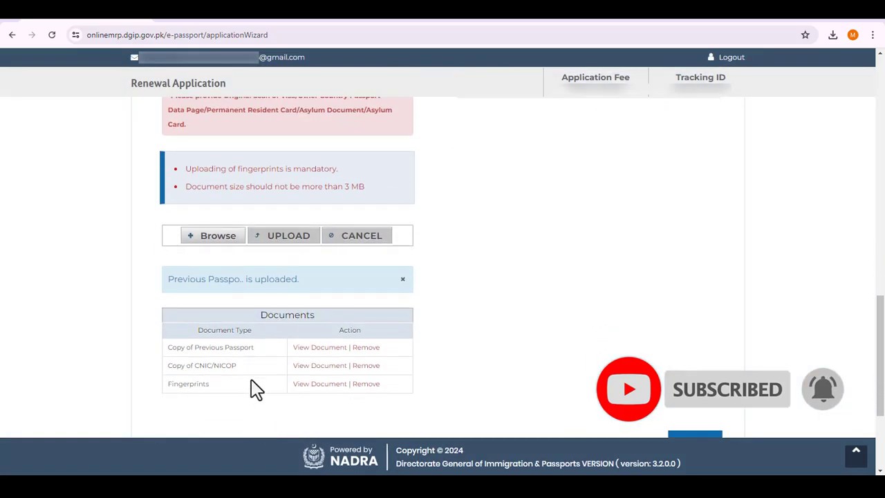
# Set the document type to Passport Page No 14, copy that name from the missing-documents notice, and upload the scan of the passport page.
pyautogui.scroll(2, 256, 391)
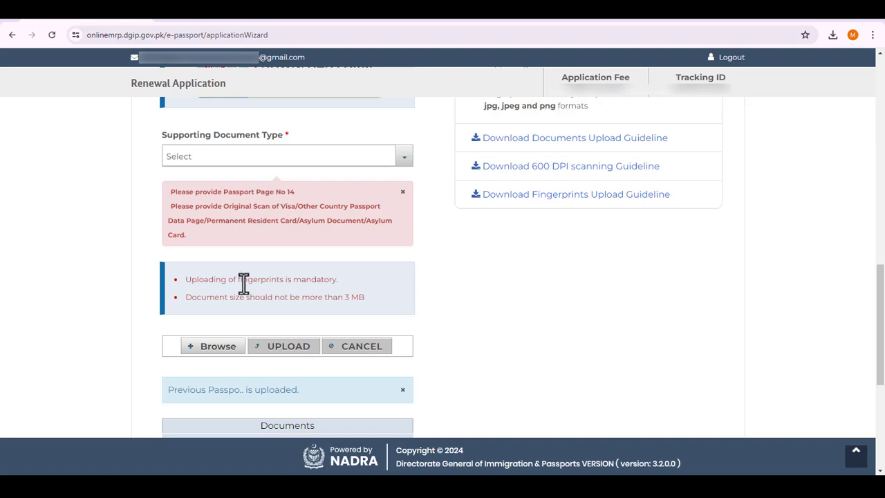
pyautogui.click(289, 161)
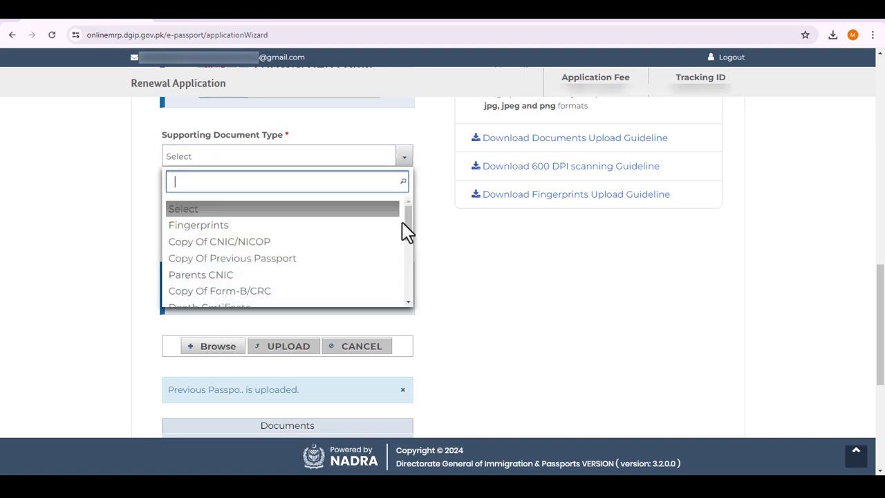
pyautogui.moveTo(408, 232); pyautogui.dragTo(404, 285)
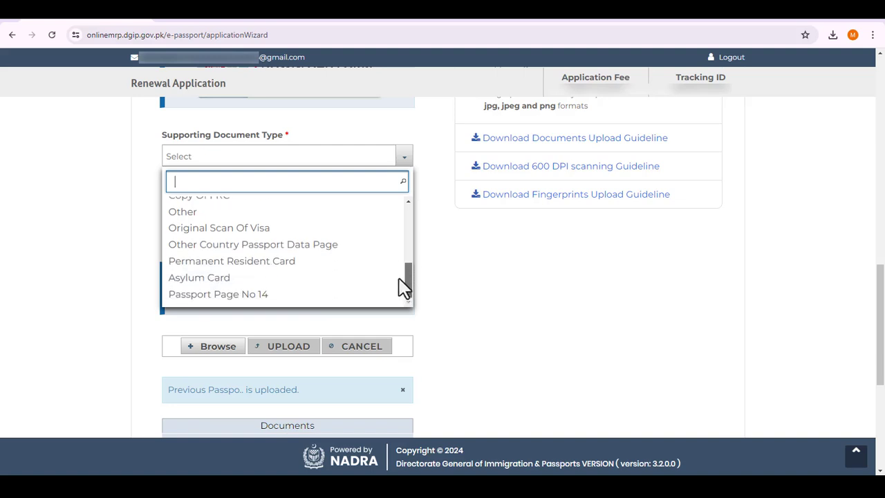
pyautogui.click(272, 295)
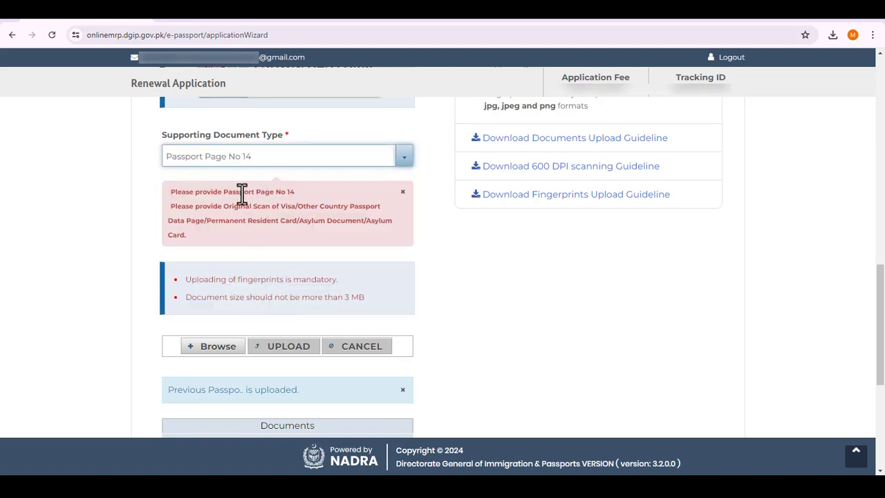
pyautogui.moveTo(224, 192); pyautogui.dragTo(293, 191)
pyautogui.rightClick(285, 191)
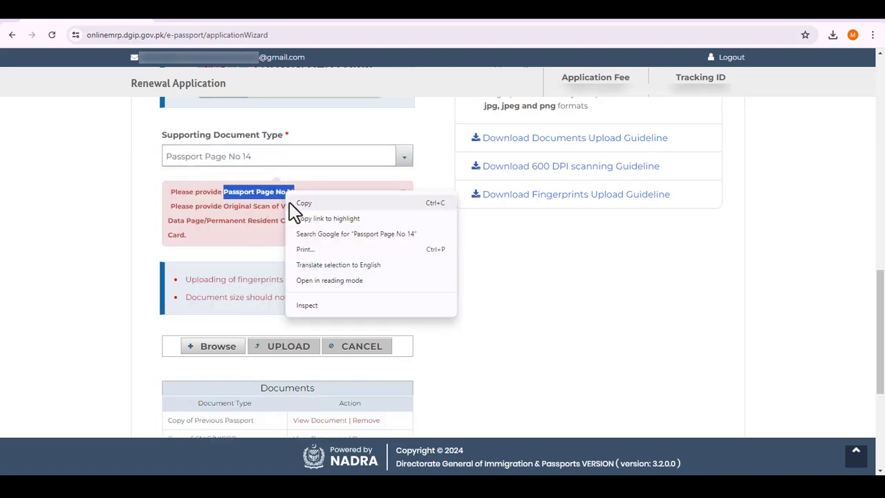
pyautogui.click(299, 201)
pyautogui.click(220, 352)
pyautogui.doubleClick(374, 271)
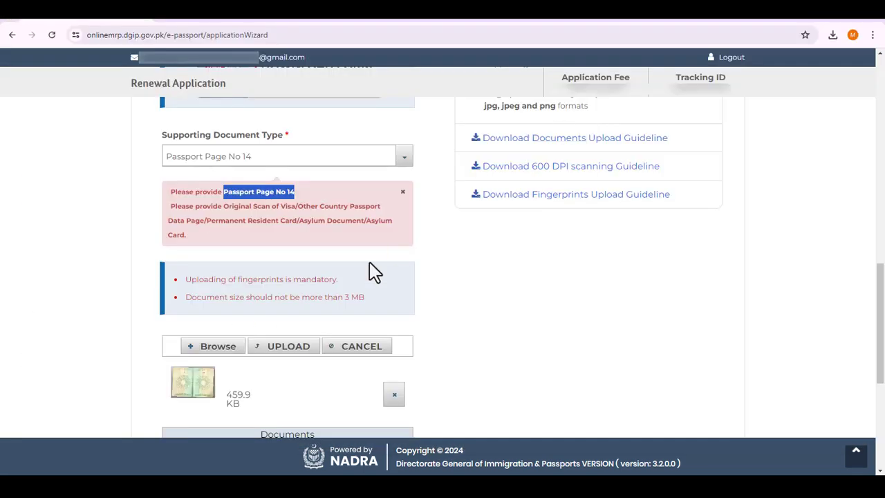
pyautogui.click(288, 346)
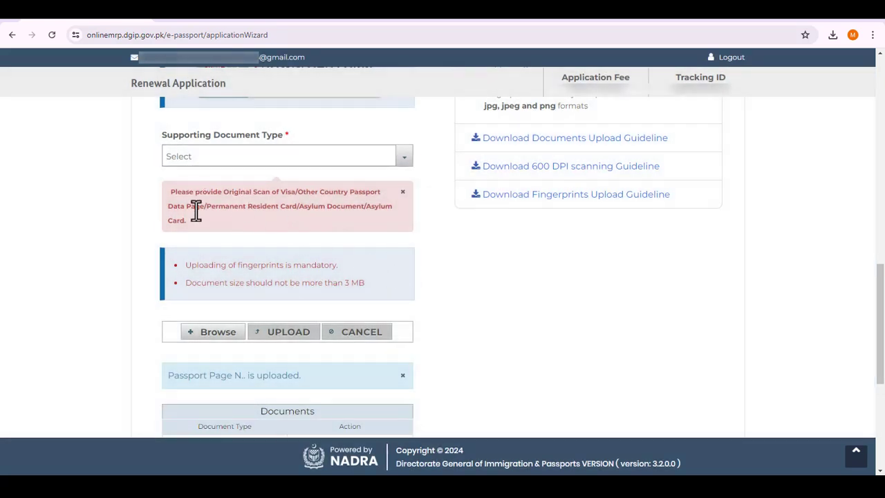
# Upload the Resident Card scan as a supporting document of type Permanent Resident Card.
pyautogui.click(221, 161)
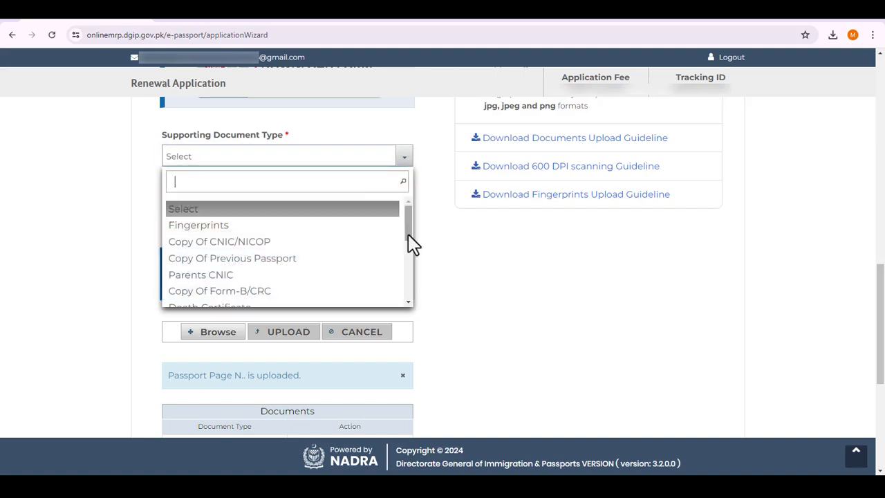
pyautogui.scroll(-2, 409, 243)
pyautogui.moveTo(409, 244); pyautogui.dragTo(407, 296)
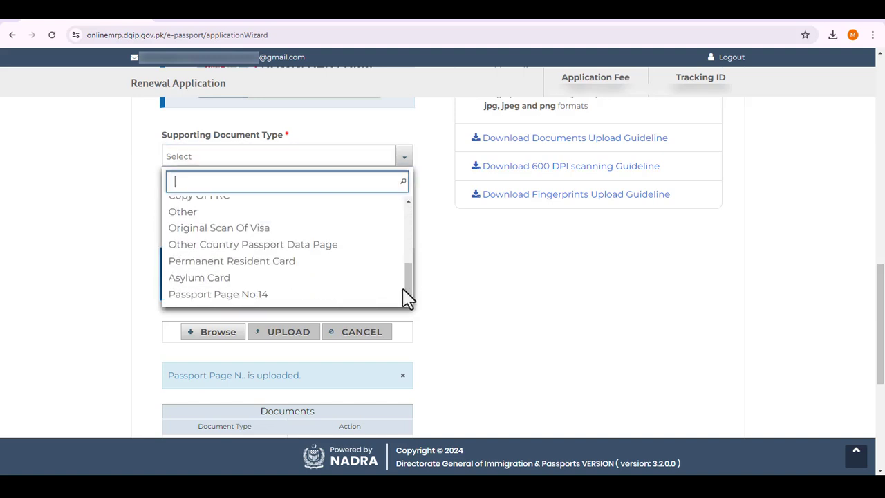
pyautogui.click(276, 262)
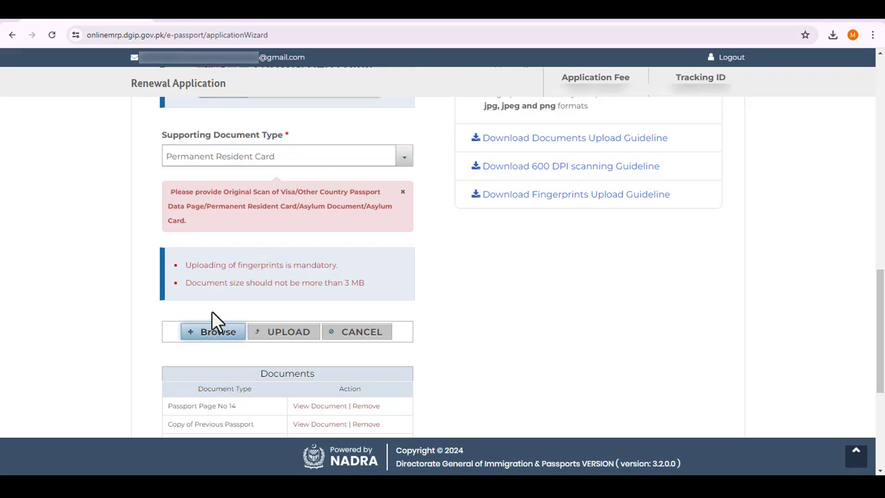
pyautogui.click(214, 325)
pyautogui.doubleClick(417, 115)
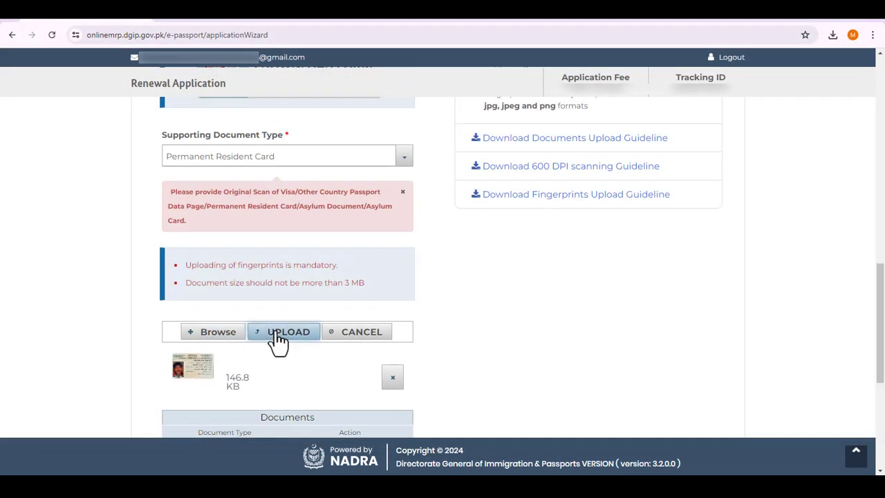
pyautogui.click(277, 339)
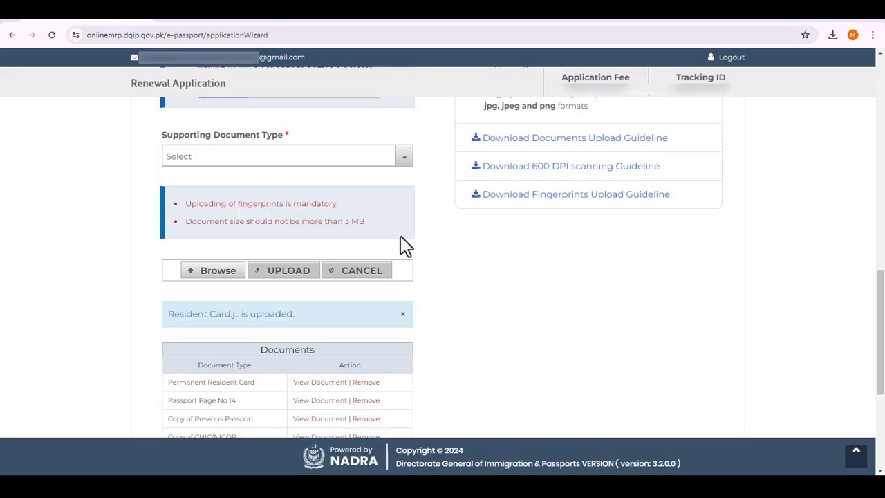
# Save the supporting documents section and review all the information provided in the application.
pyautogui.moveTo(881, 304); pyautogui.dragTo(878, 346)
pyautogui.click(672, 378)
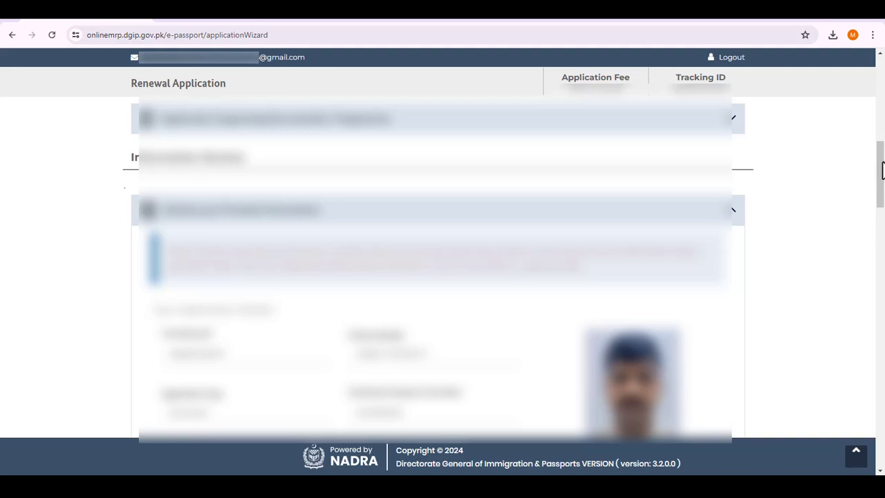
pyautogui.moveTo(882, 169); pyautogui.dragTo(883, 199)
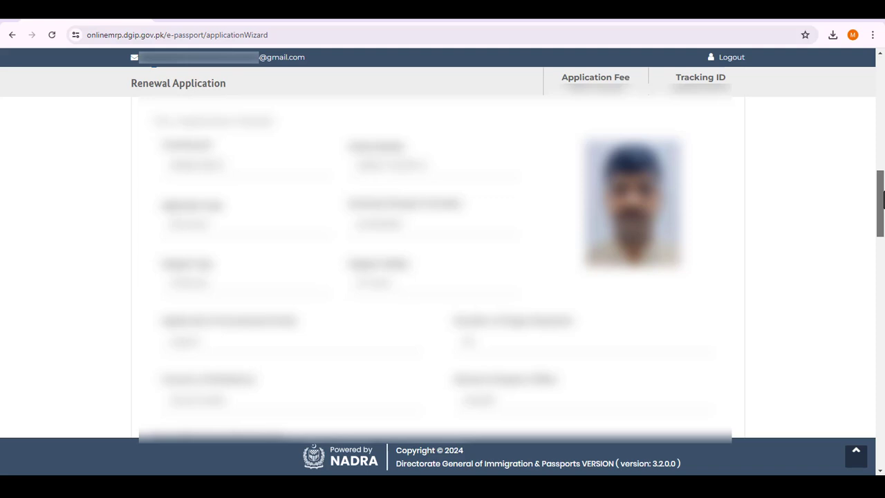
pyautogui.moveTo(883, 198); pyautogui.dragTo(883, 200)
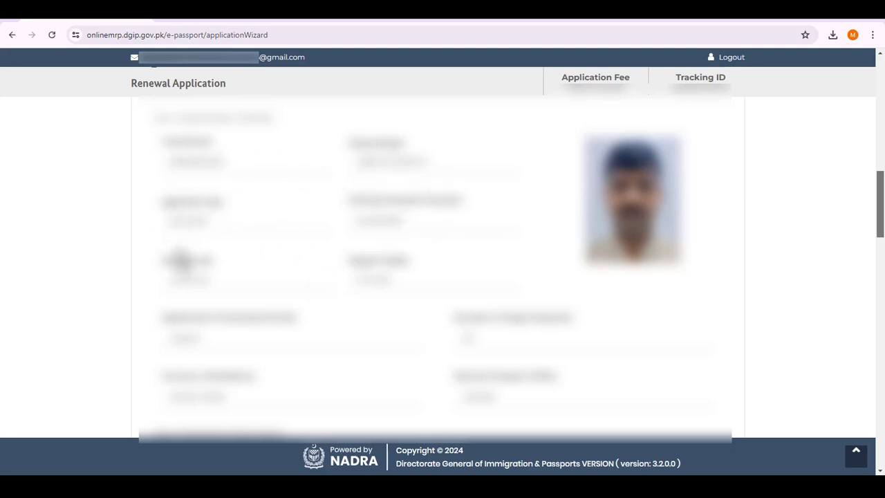
pyautogui.moveTo(883, 208); pyautogui.dragTo(883, 370)
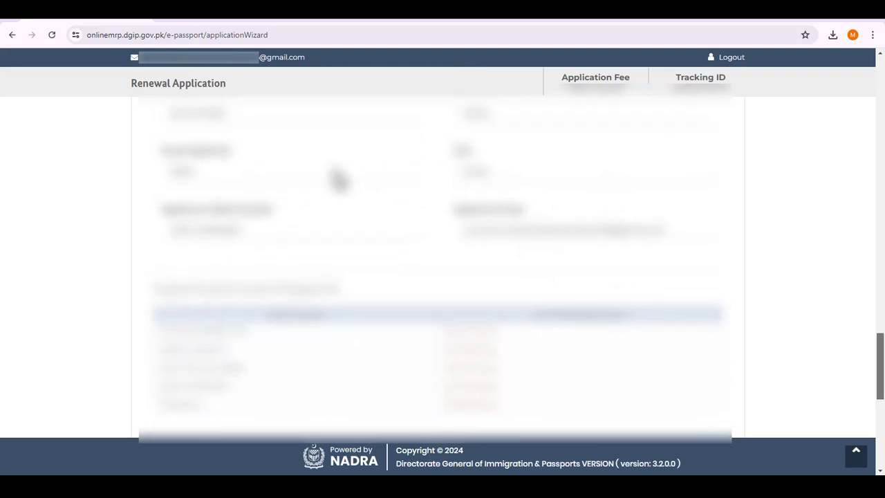
pyautogui.moveTo(883, 366); pyautogui.dragTo(881, 124)
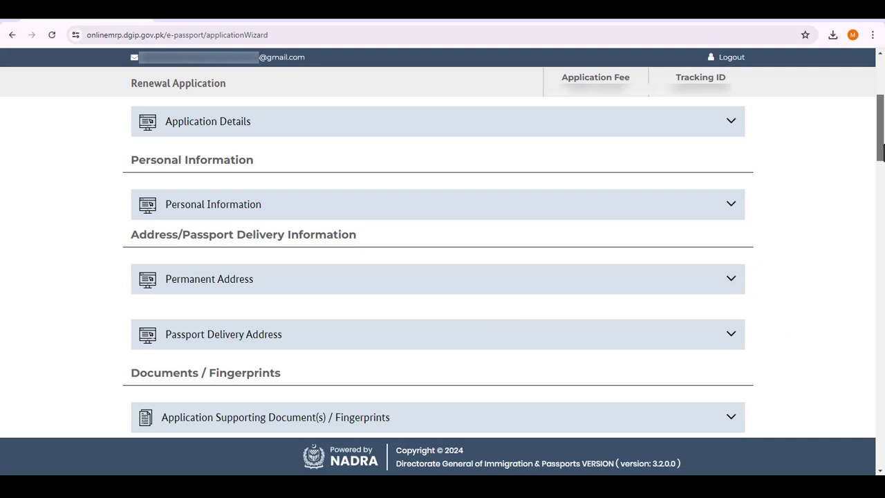
# Accept all four statements under Declarations and save the information review section.
pyautogui.moveTo(883, 152); pyautogui.dragTo(872, 444)
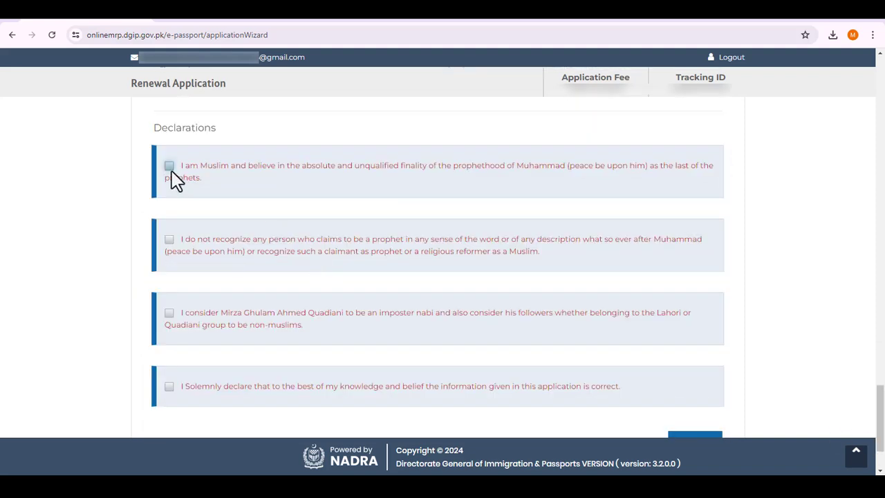
pyautogui.click(170, 240)
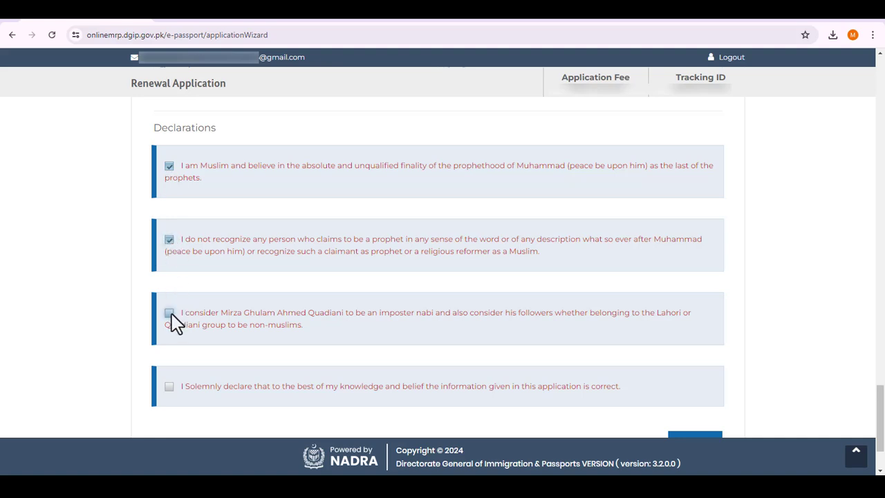
pyautogui.click(171, 313)
pyautogui.click(170, 386)
pyautogui.scroll(-2, 712, 357)
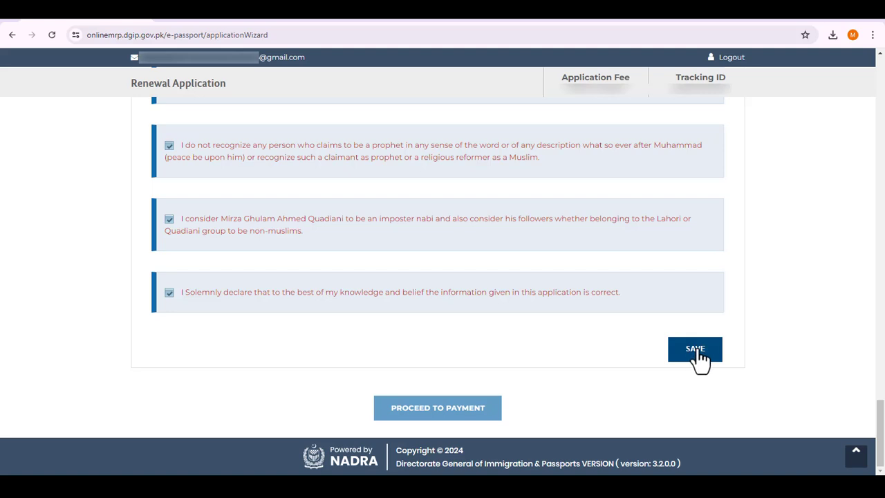
pyautogui.click(697, 354)
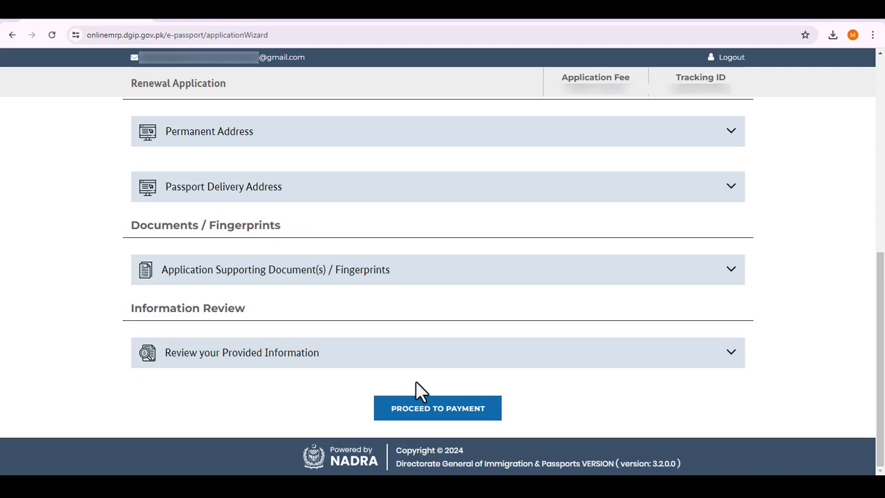
# Proceed to payment for the application and accept the payment terms and conditions.
pyautogui.click(447, 416)
pyautogui.scroll(-1, 884, 201)
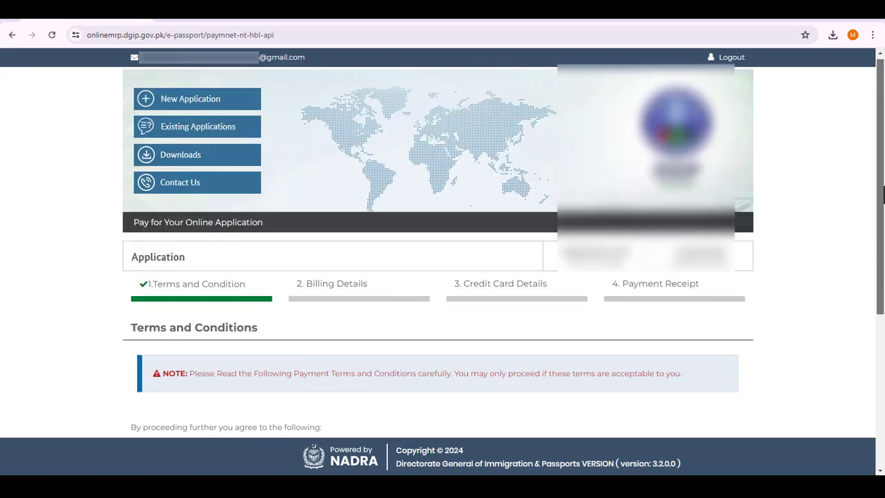
pyautogui.moveTo(882, 227); pyautogui.dragTo(881, 305)
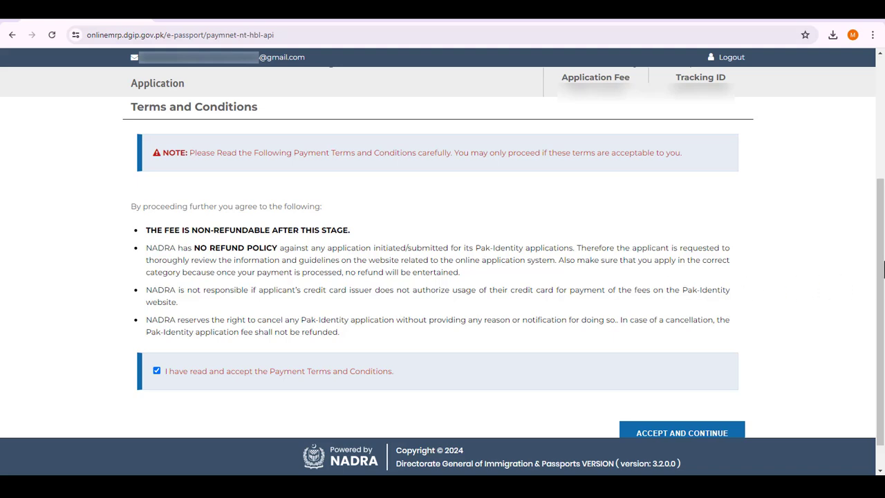
pyautogui.scroll(-1, 884, 271)
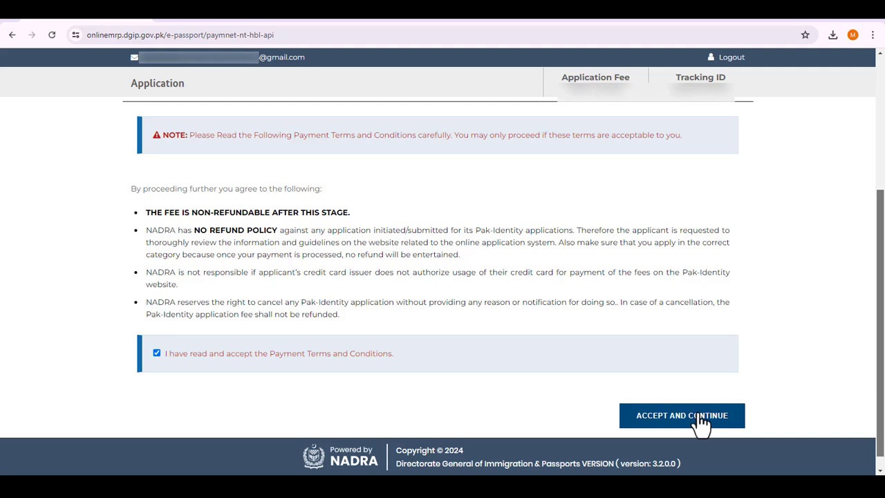
pyautogui.click(700, 422)
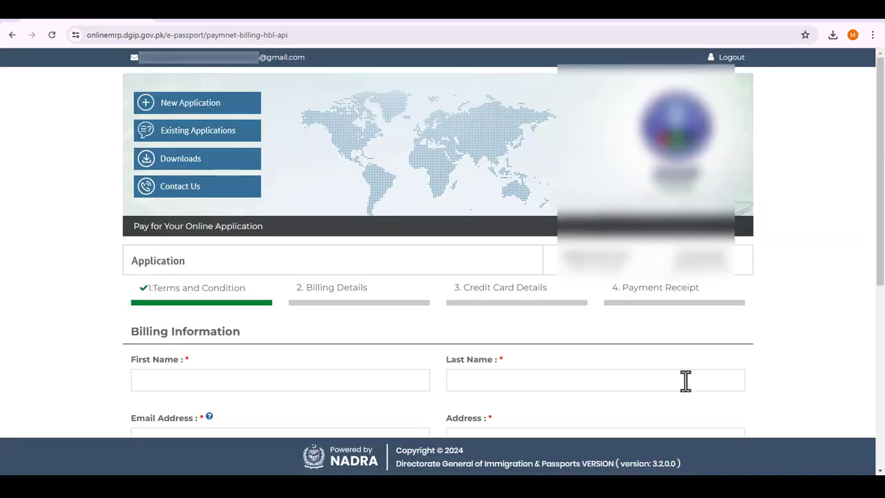
# Fill in the required billing contact and address fields, and continue to the credit card details without saving the address in the browser.
pyautogui.scroll(-2, 883, 173)
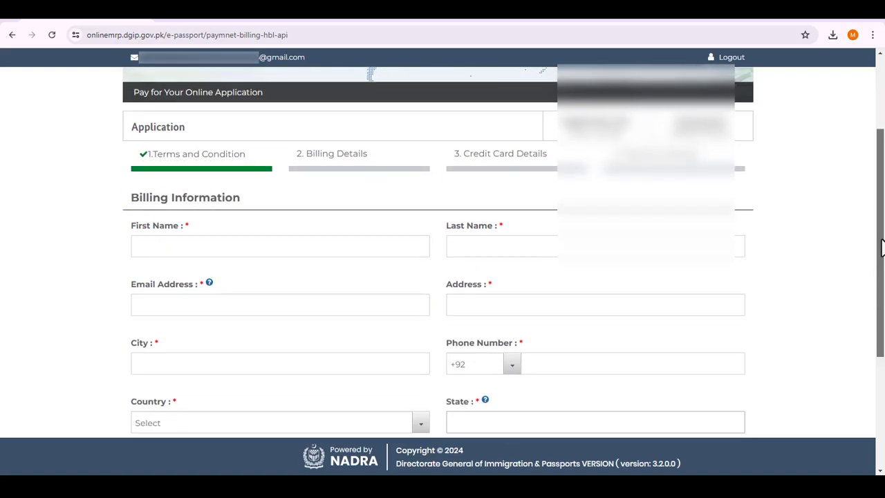
pyautogui.scroll(-1, 878, 284)
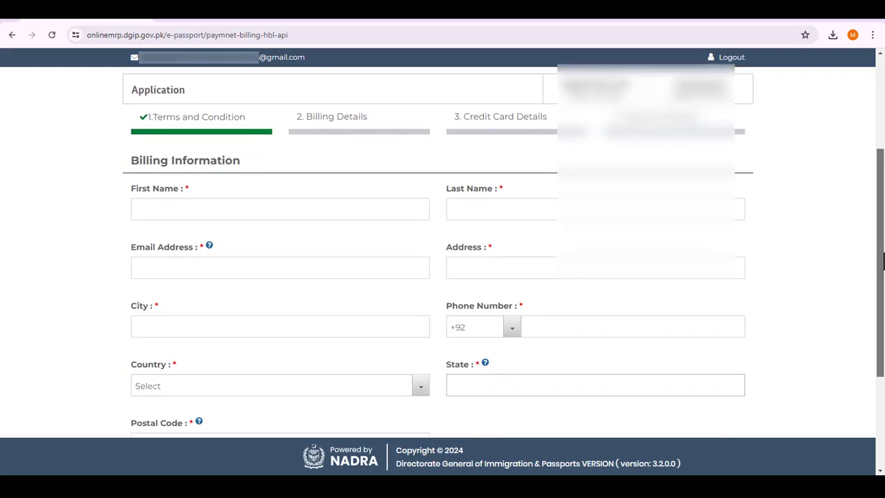
pyautogui.moveTo(883, 259); pyautogui.dragTo(883, 279)
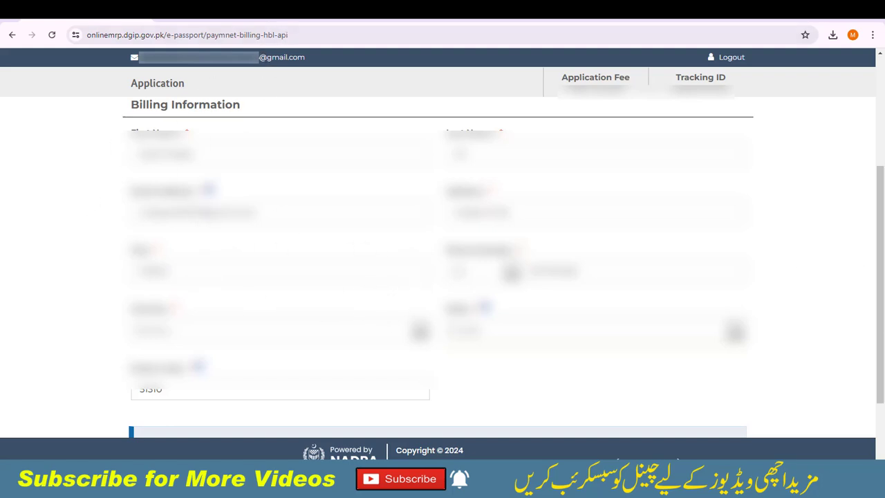
pyautogui.moveTo(883, 306); pyautogui.dragTo(883, 367)
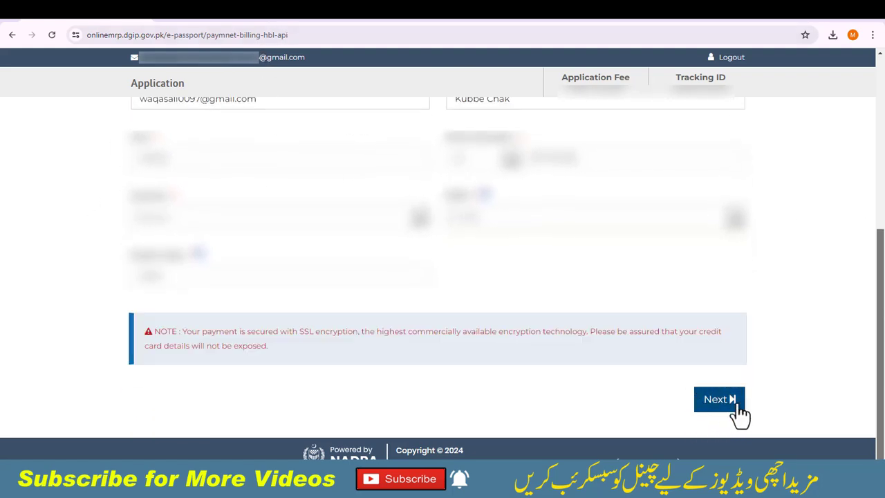
pyautogui.click(714, 407)
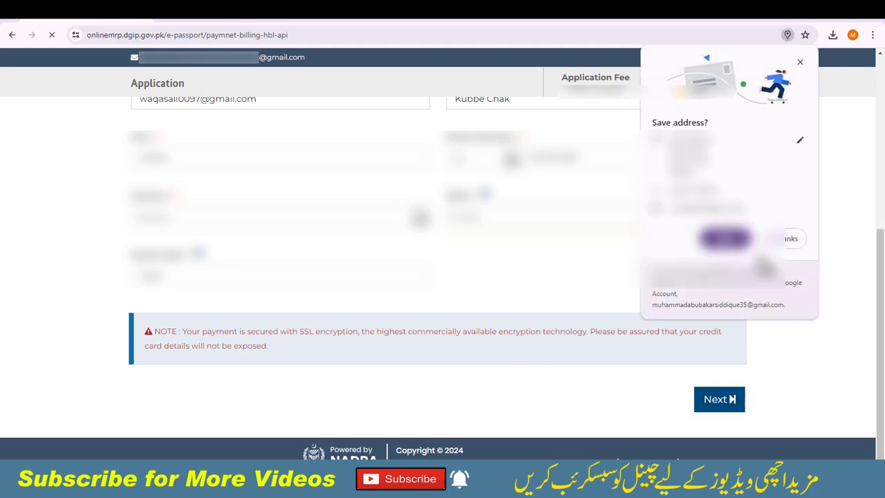
pyautogui.click(790, 243)
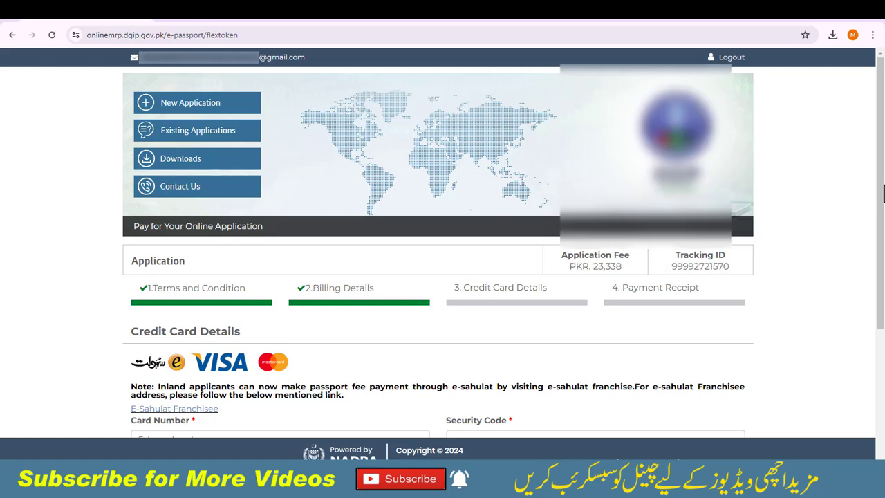
pyautogui.moveTo(883, 189); pyautogui.dragTo(883, 279)
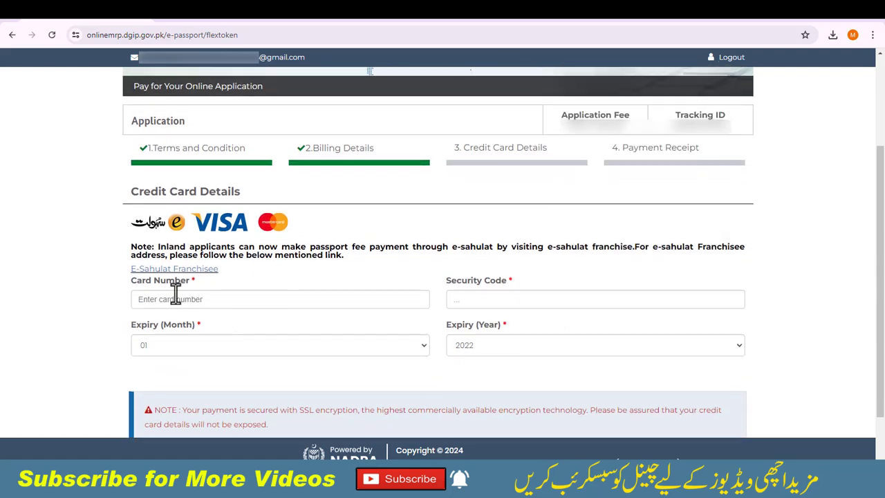